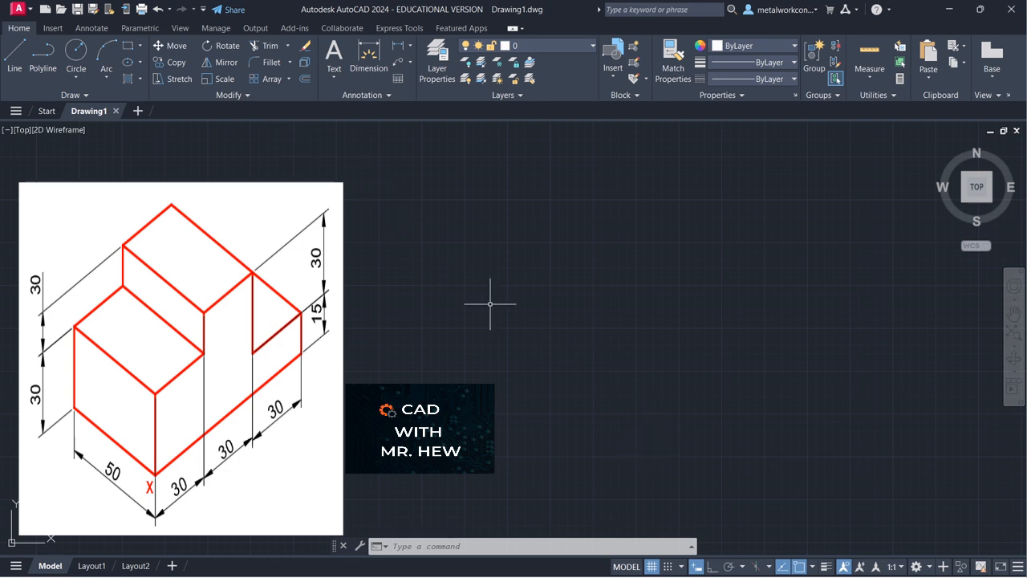
Step: Turn on grid snap and draw the front face's bottom edge as a line 90 long at 30° from corner X
click(13, 60)
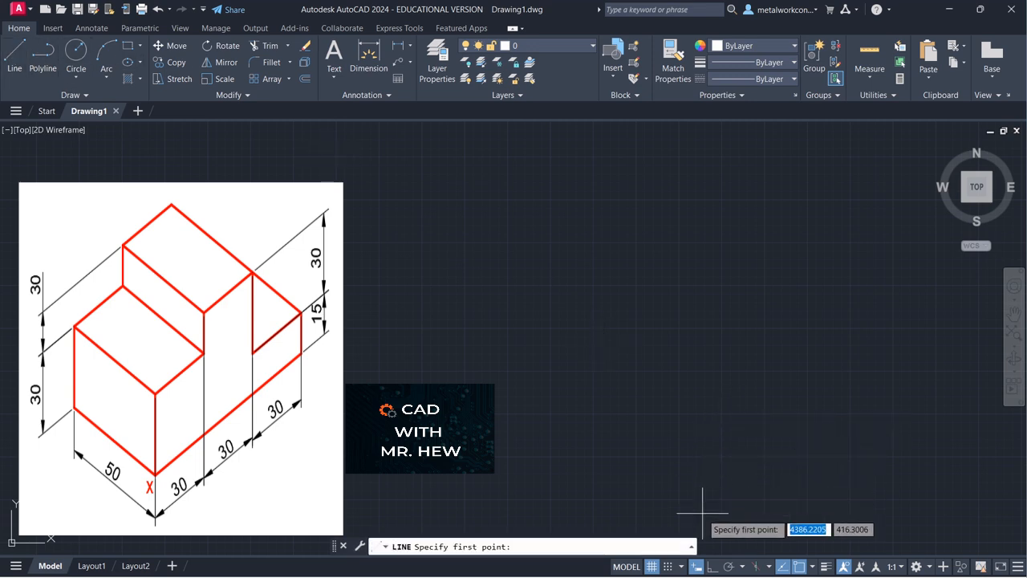
click(666, 567)
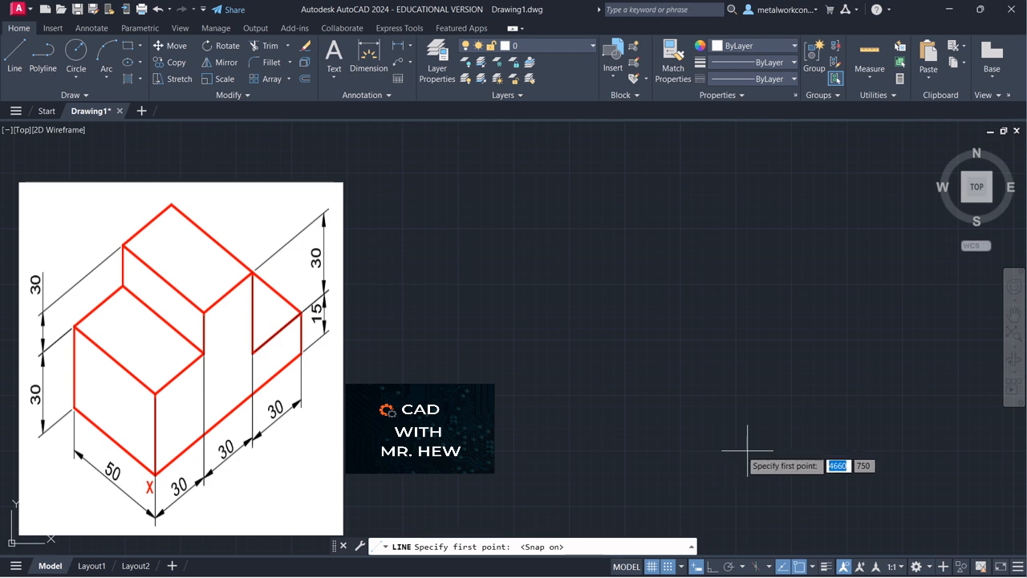
click(737, 450)
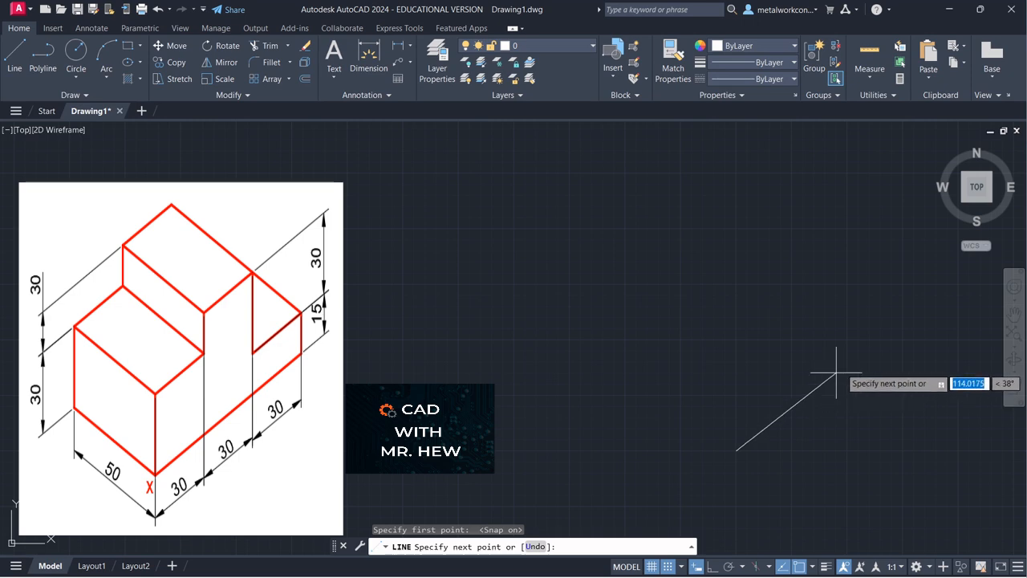
text(90)
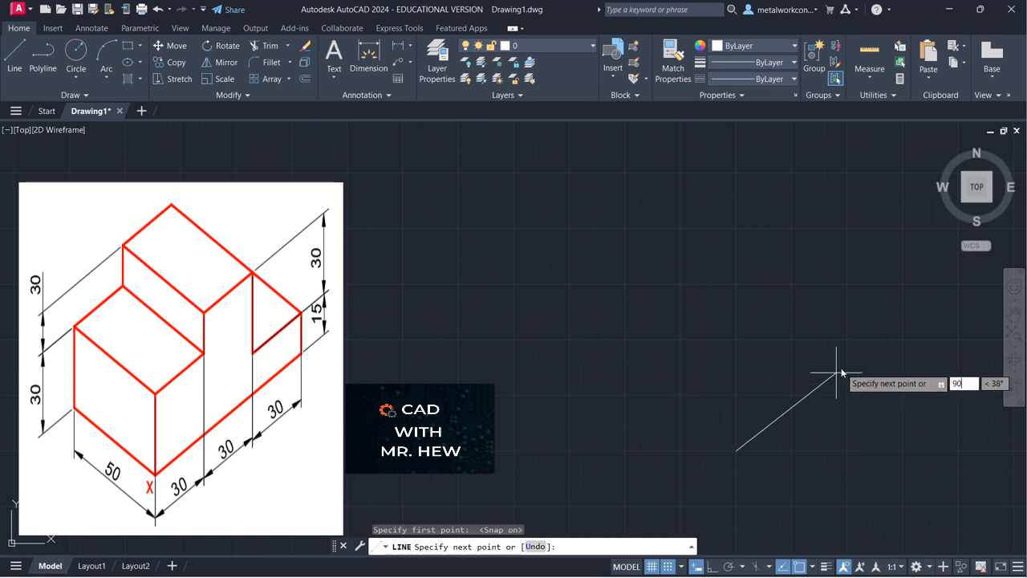
key(Tab)
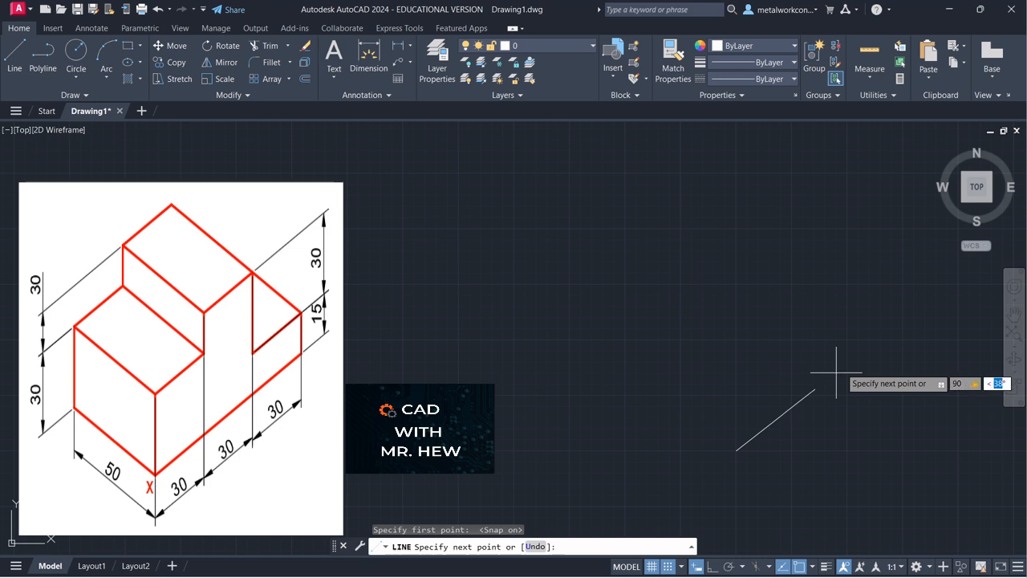
key(Return)
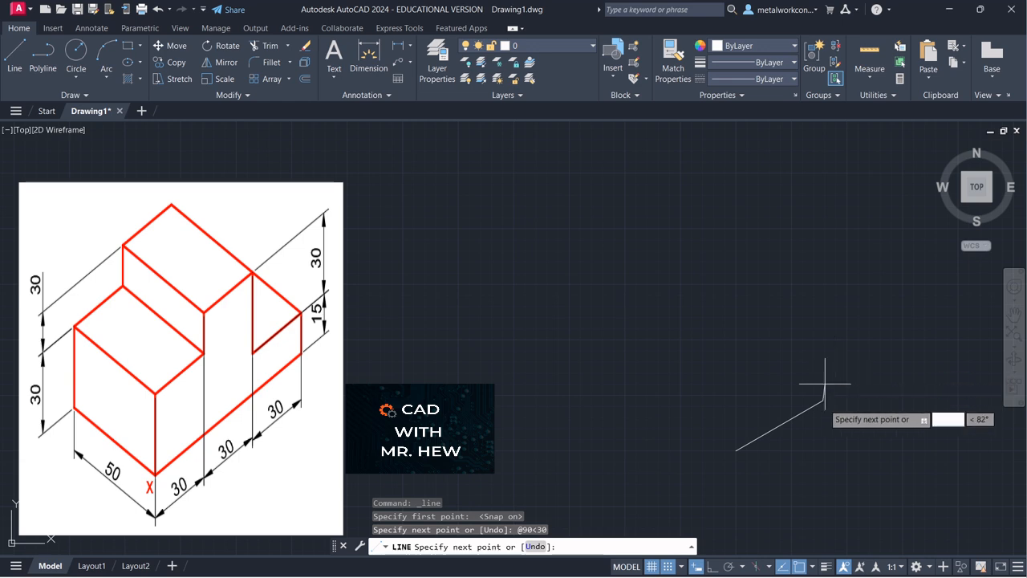
Step: With ortho on, draw a vertical edge 15 long upward from the far end of the bottom edge
click(711, 566)
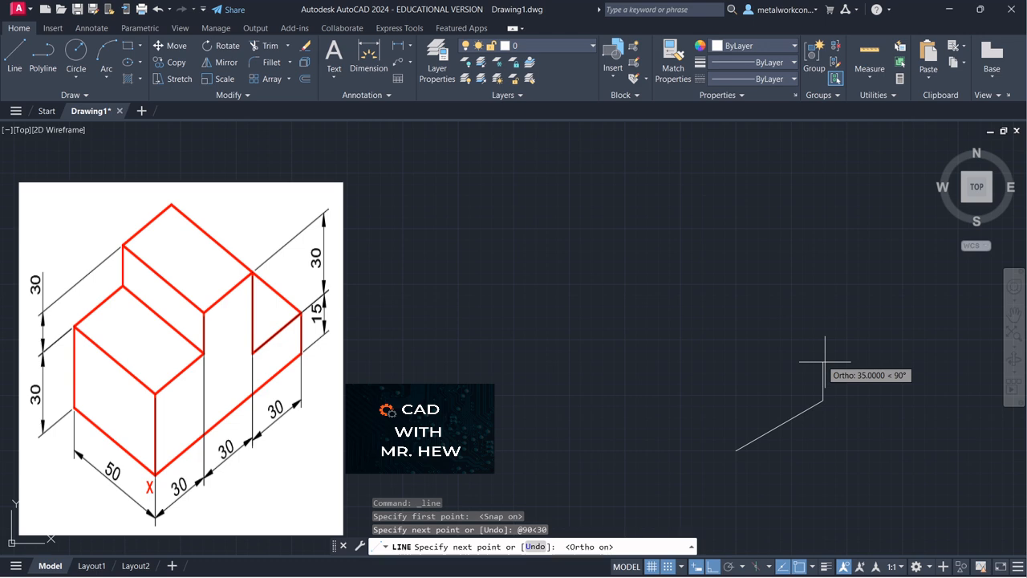
text(15)
key(Return)
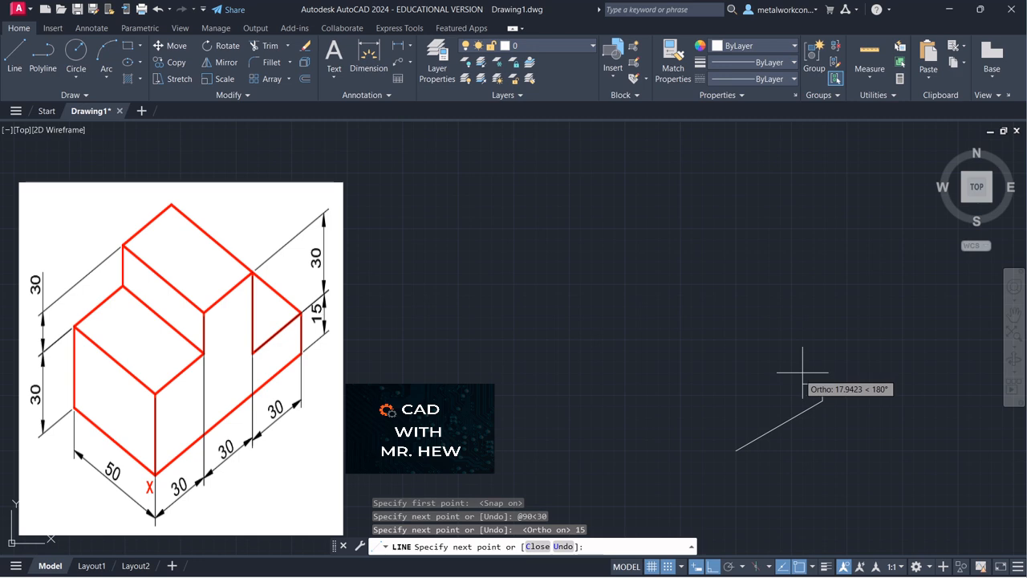
Step: With ortho off, continue from the top of the 15 edge with a line 30 long at 210°
scroll(804, 372, up, 2)
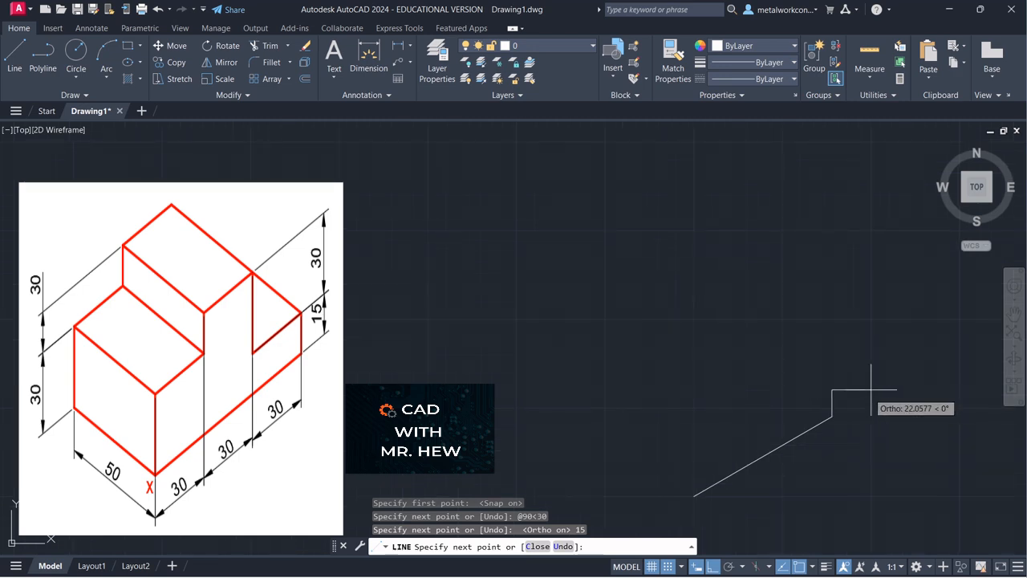
click(1014, 313)
drag(897, 365, 956, 277)
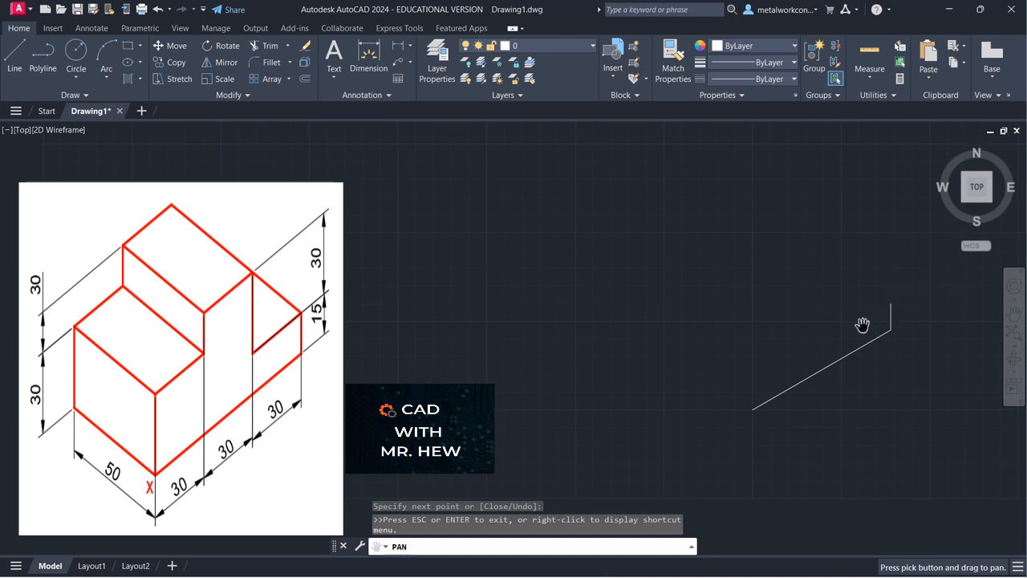
key(Escape)
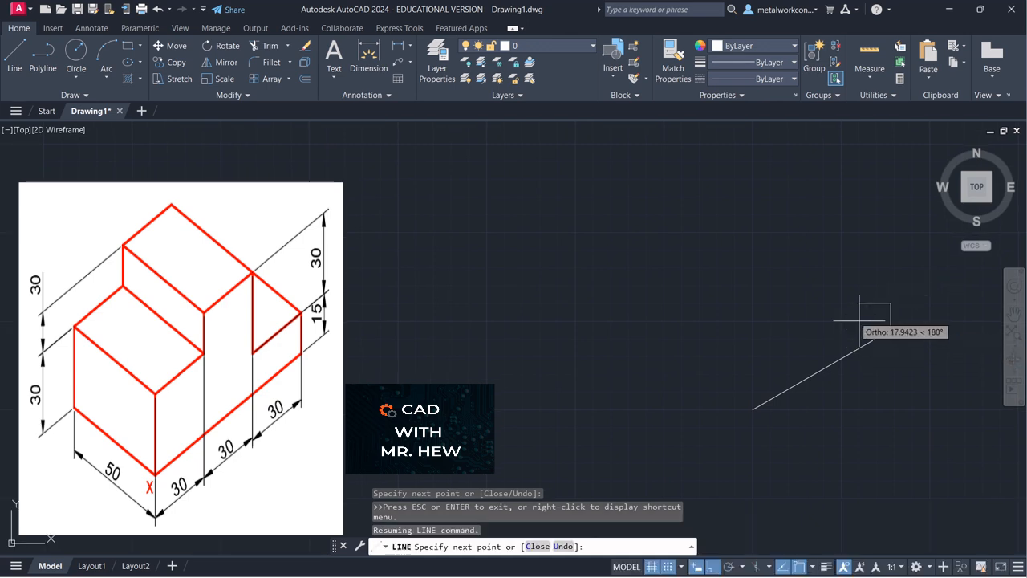
click(713, 565)
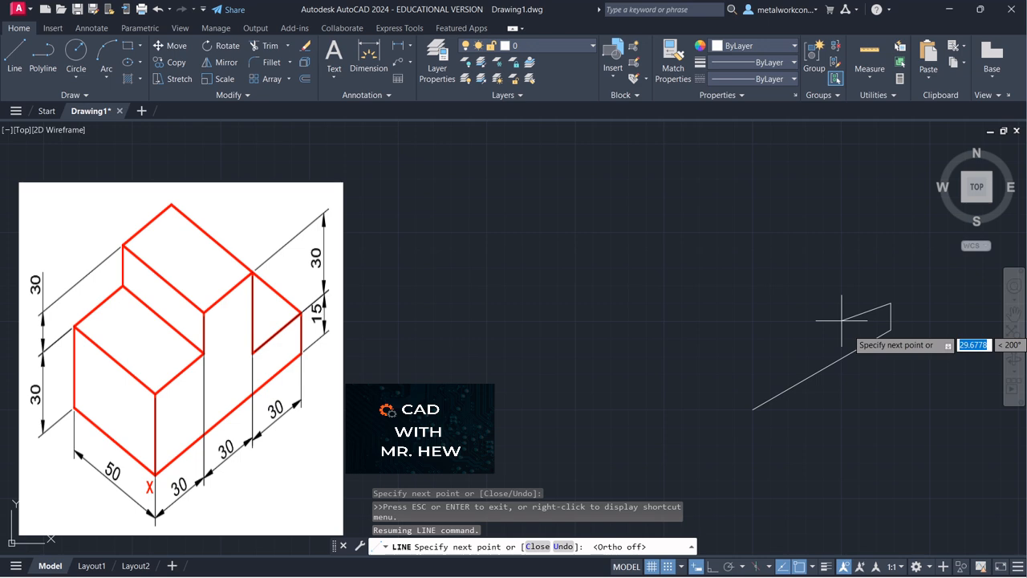
text(30)
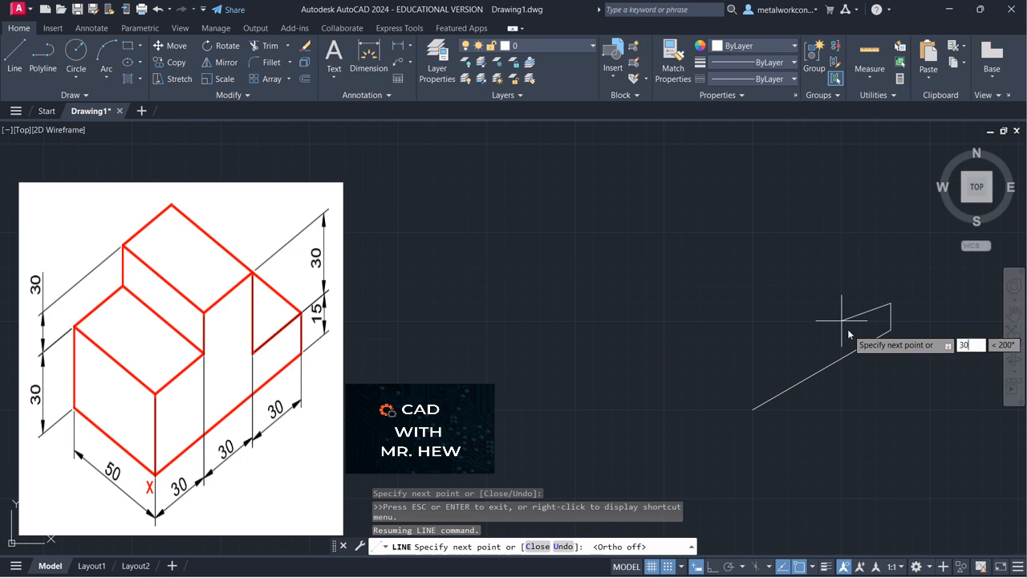
key(Tab)
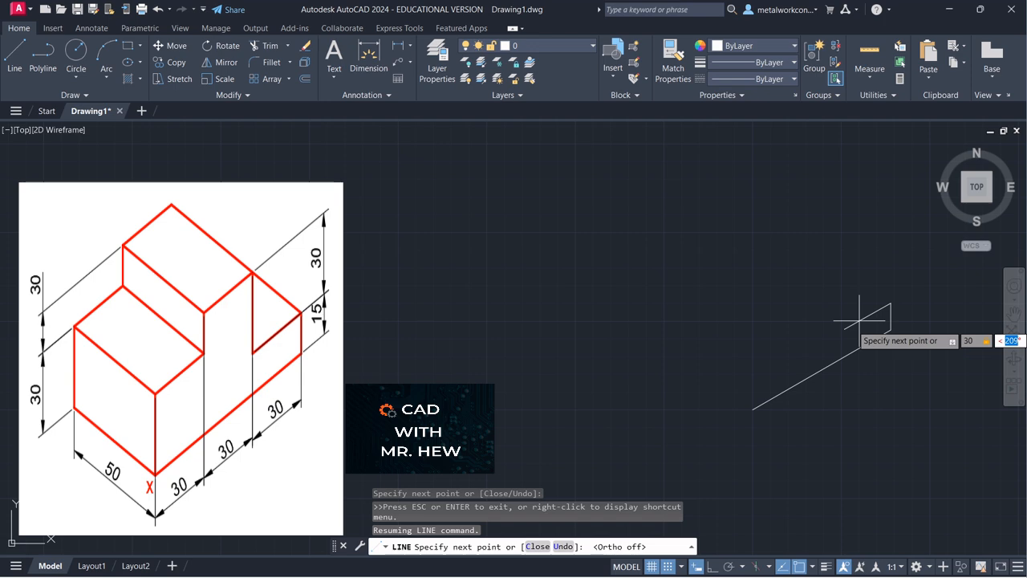
text(21)
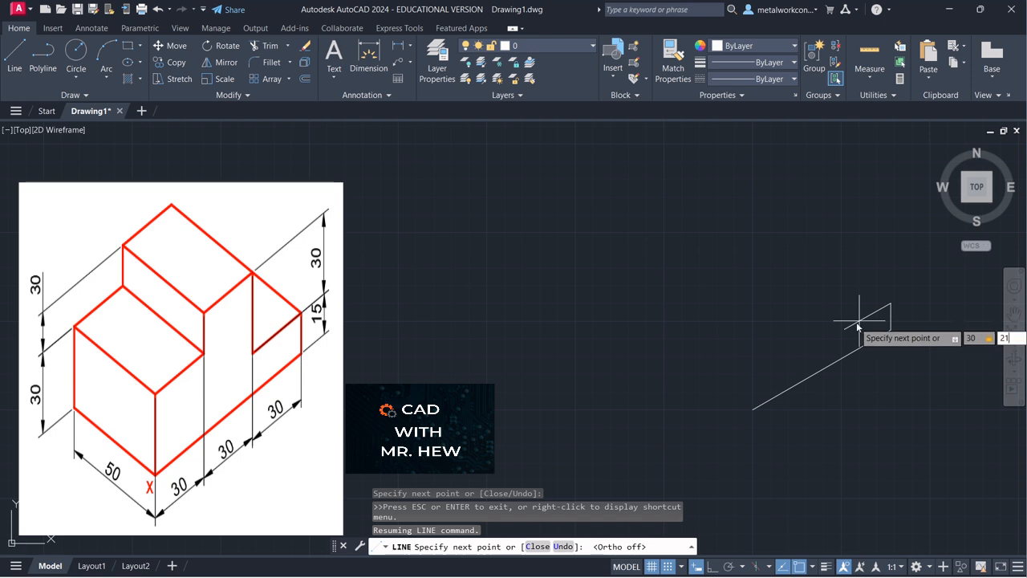
key(Return)
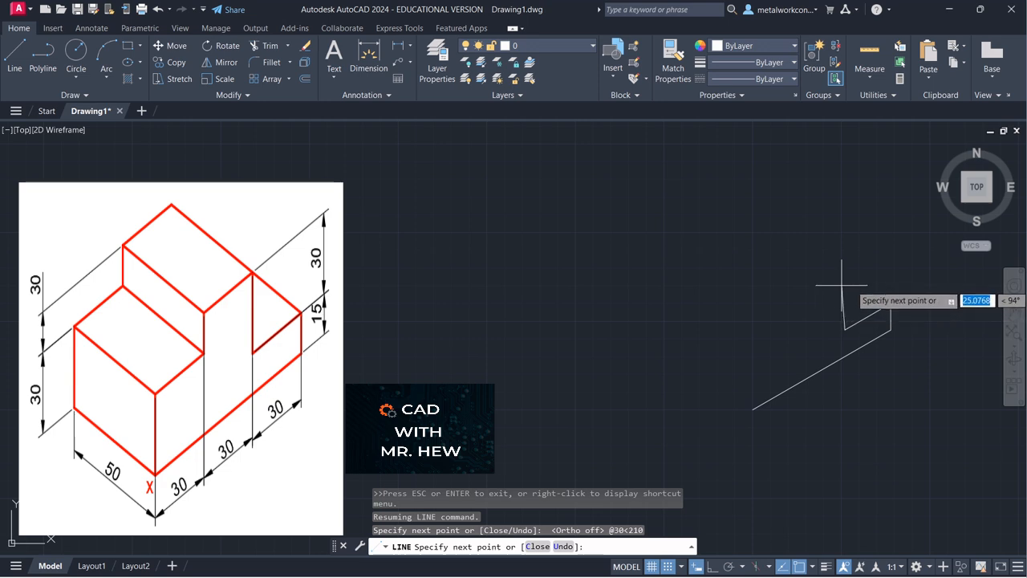
Step: With ortho on, draw the vertical edge of the raised middle block 30 long upward
click(712, 567)
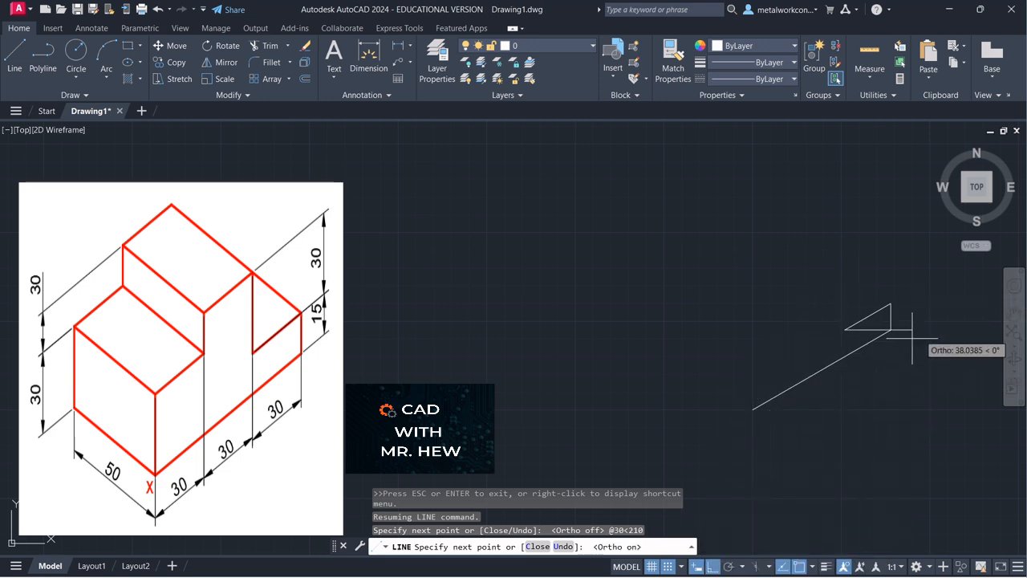
click(1015, 313)
mouse_move(903, 355)
mouse_down()
mouse_move(940, 406)
mouse_move(954, 412)
mouse_move(958, 399)
mouse_up()
key(Escape)
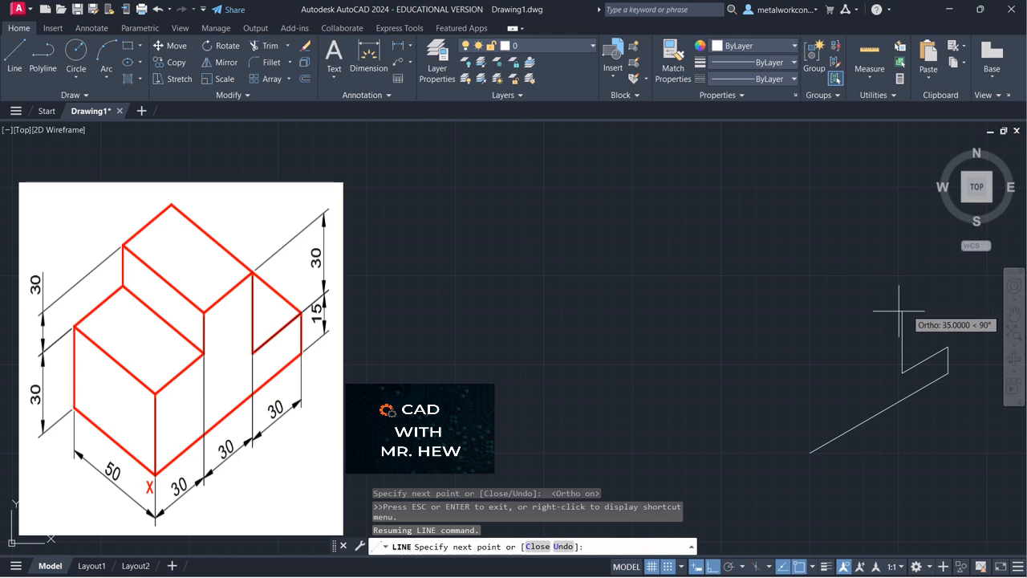
text(30)
key(Return)
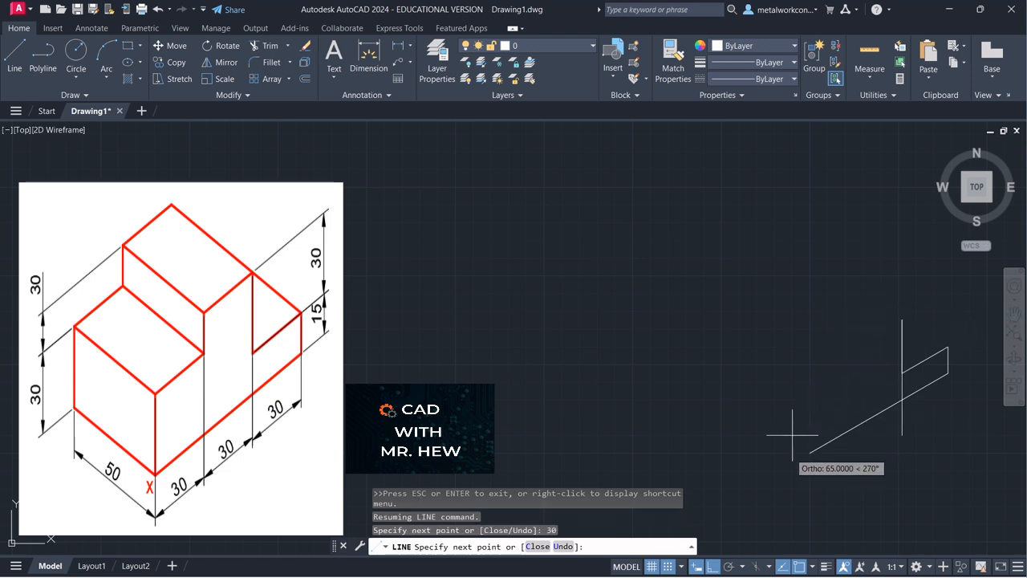
Step: With ortho off, draw the raised middle block's top edge 30 long at 210°
click(711, 566)
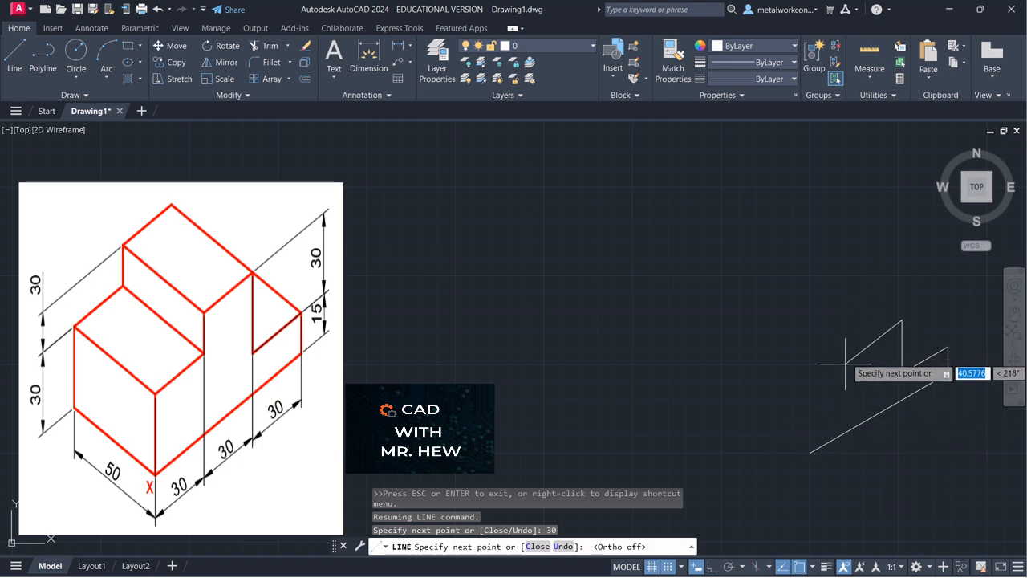
text(30)
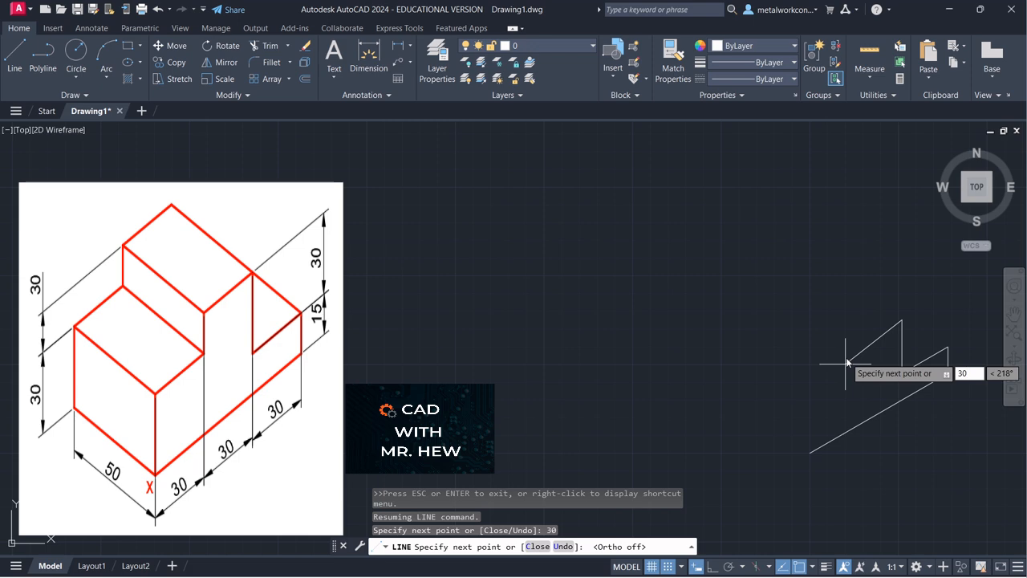
key(Tab)
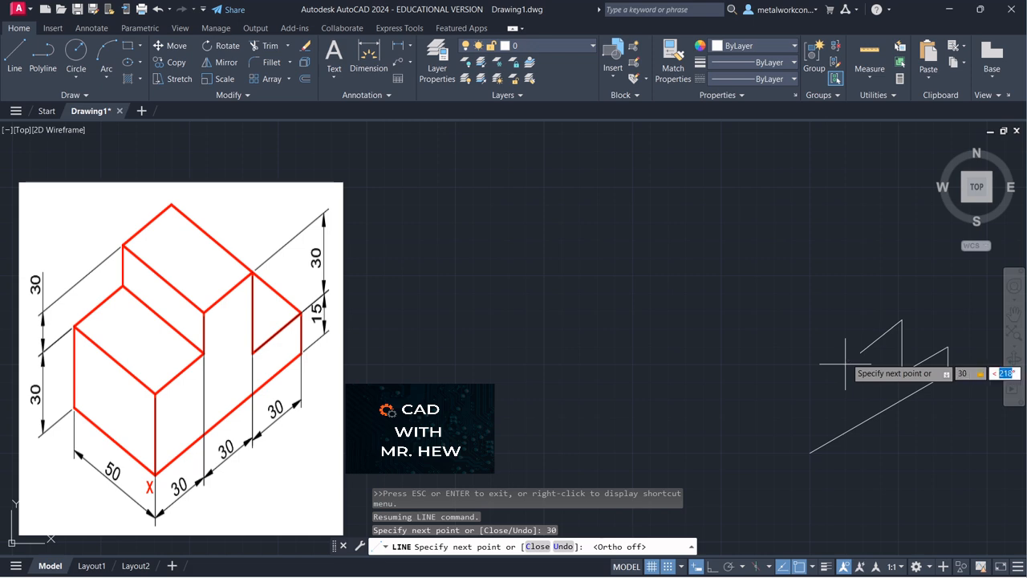
text(210)
key(Return)
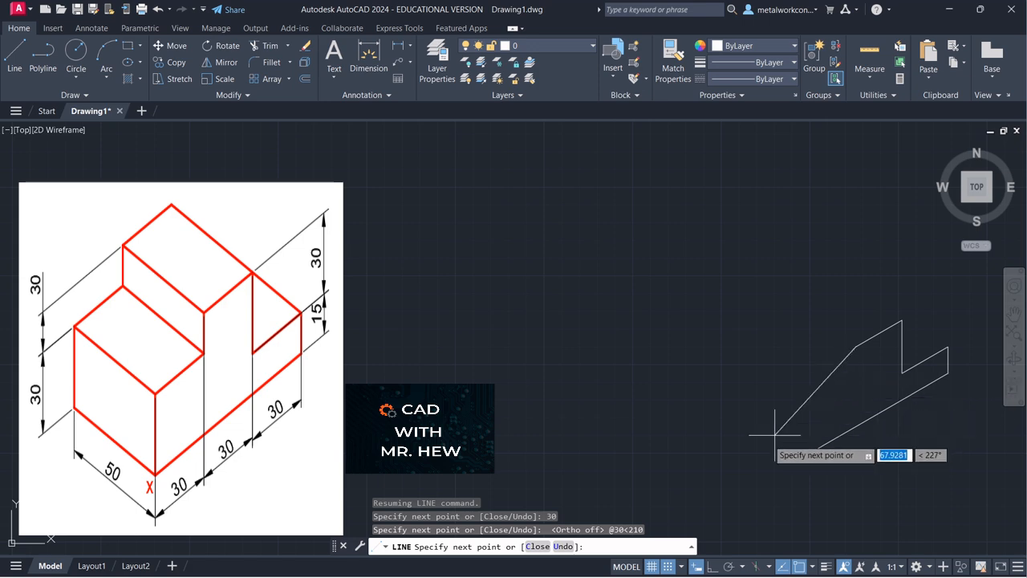
Step: With ortho on, draw the vertical step 15 long downward from the end of the raised block's top edge
click(713, 566)
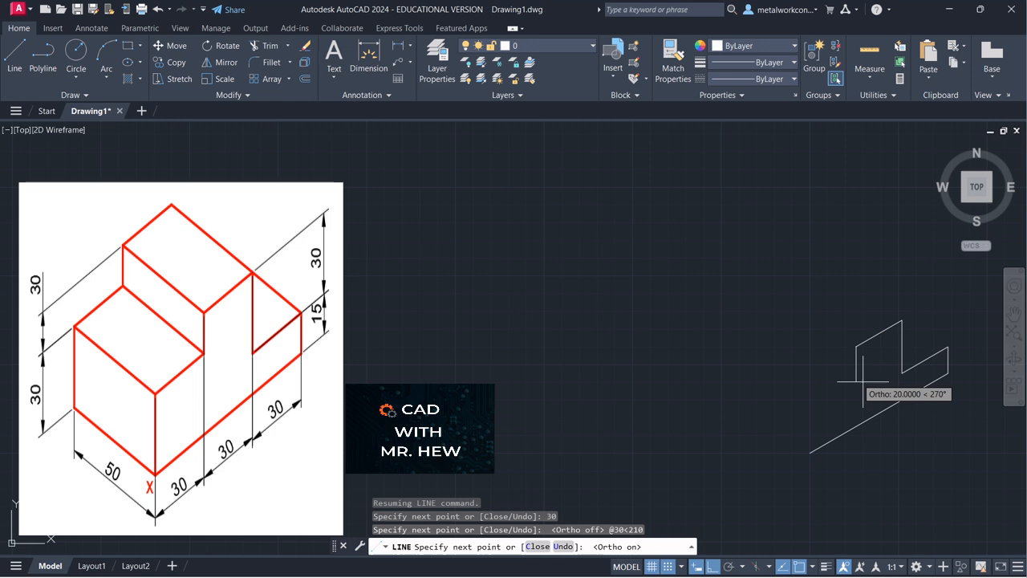
text(15)
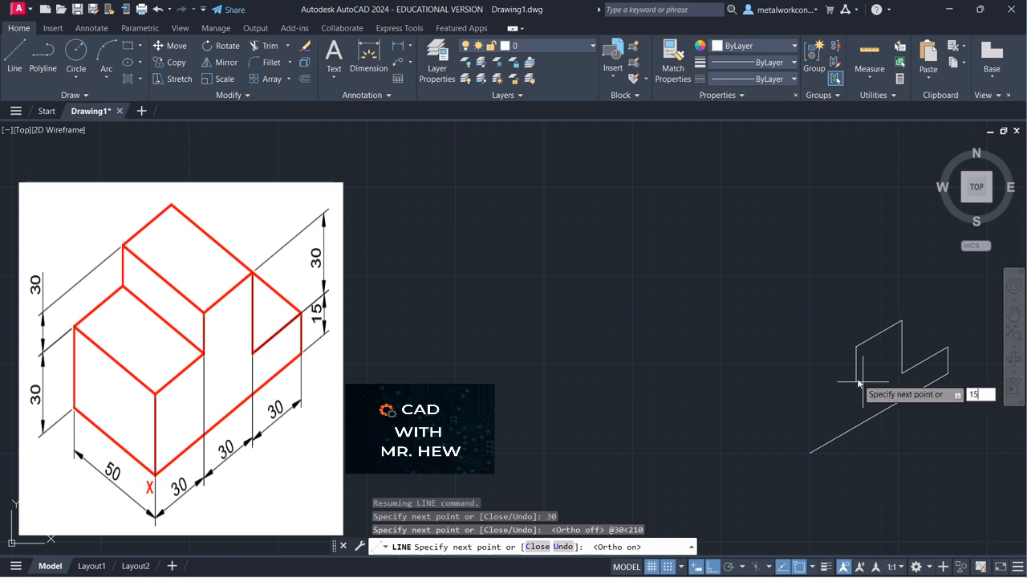
key(Return)
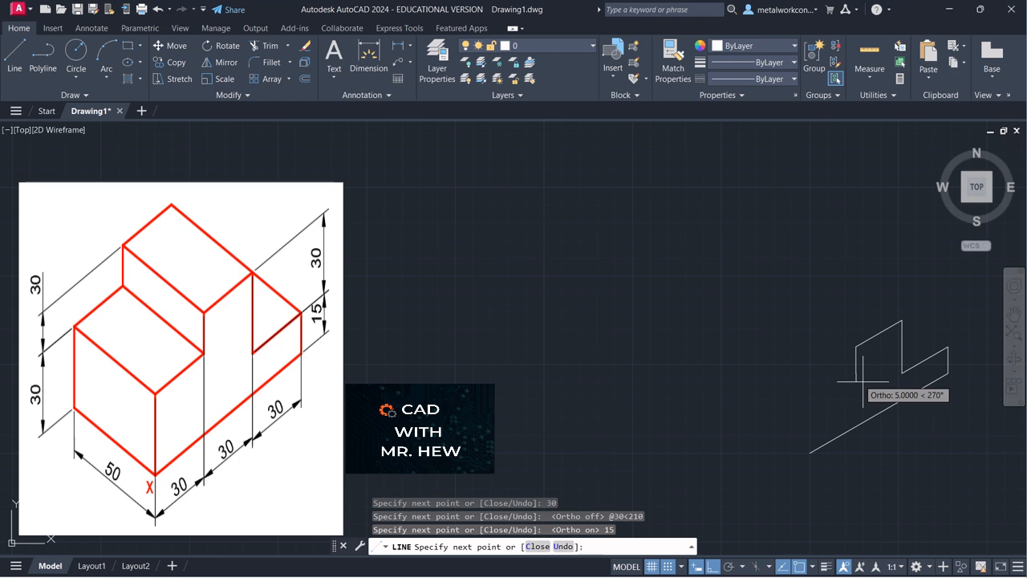
click(856, 373)
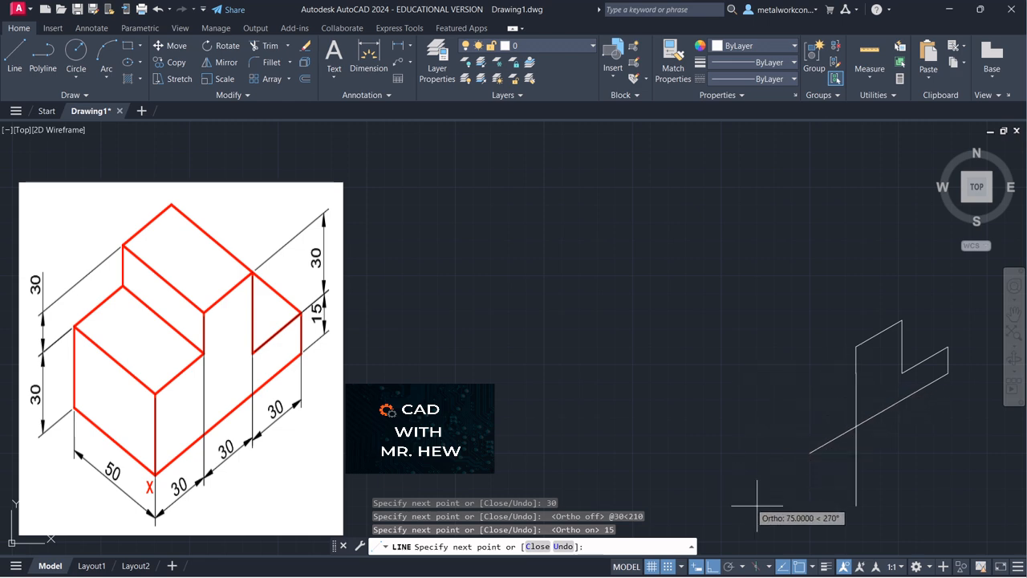
Step: With ortho off, draw the lower front block's top edge 30 long at 210° from the foot of the step
click(712, 567)
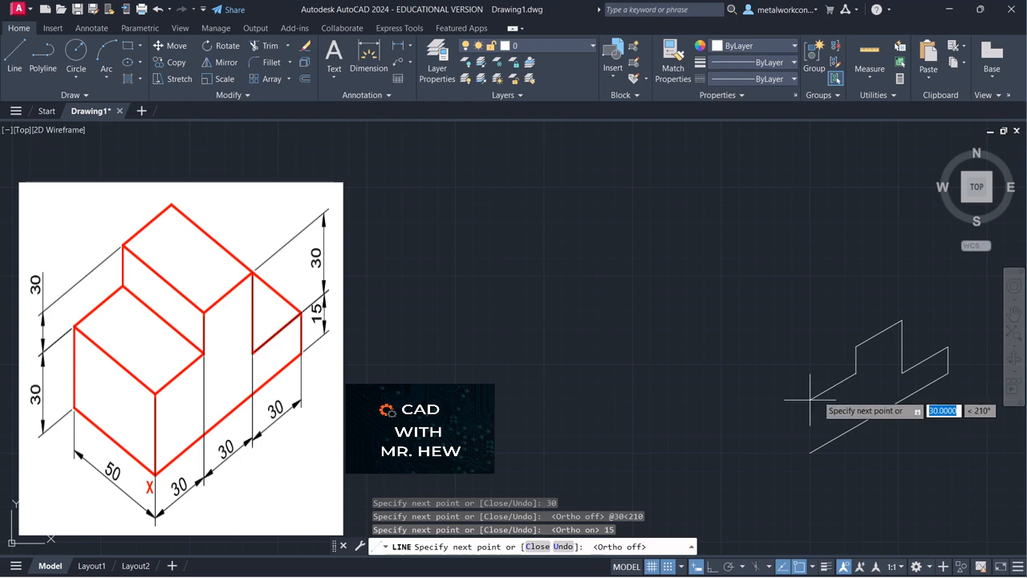
text(30)
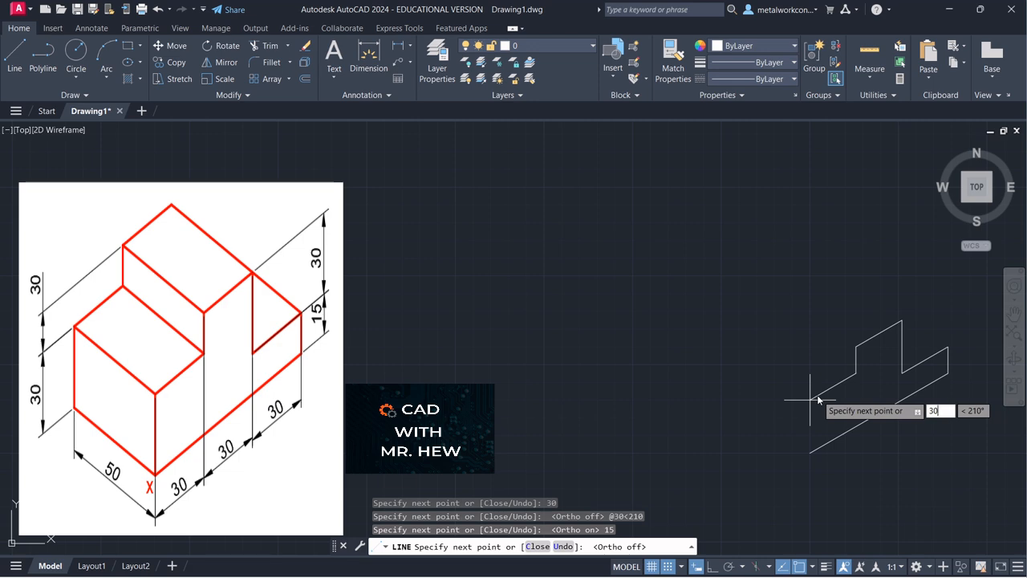
key(Tab)
text(2)
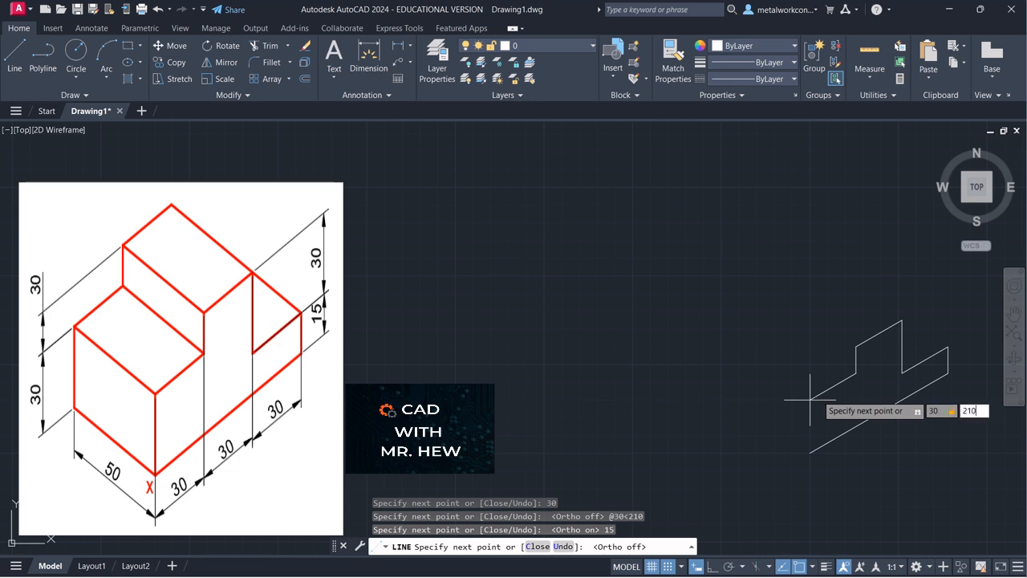
text(10)
key(Return)
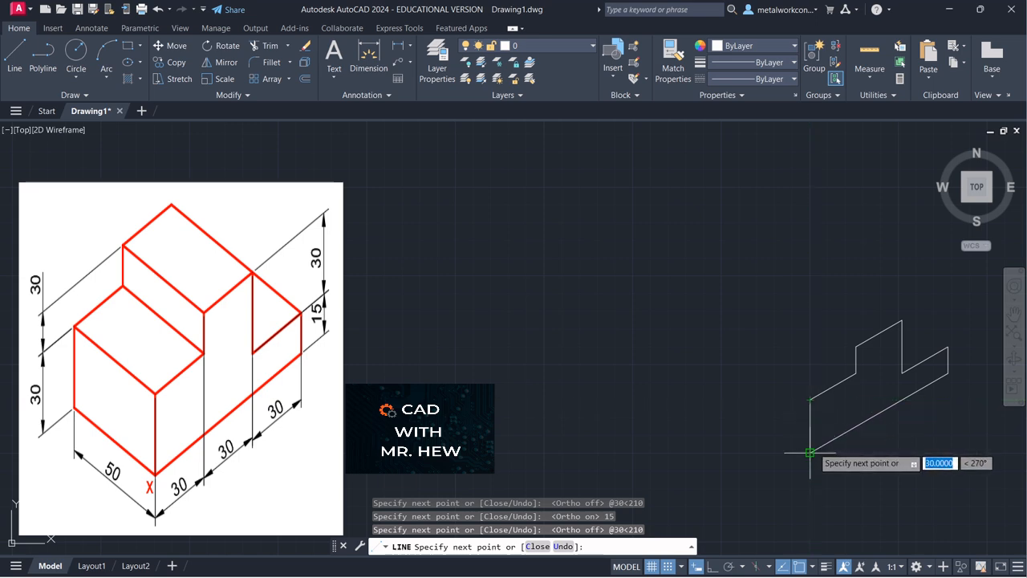
Step: Close the front profile with a vertical line 30 long down to its starting corner
text(3)
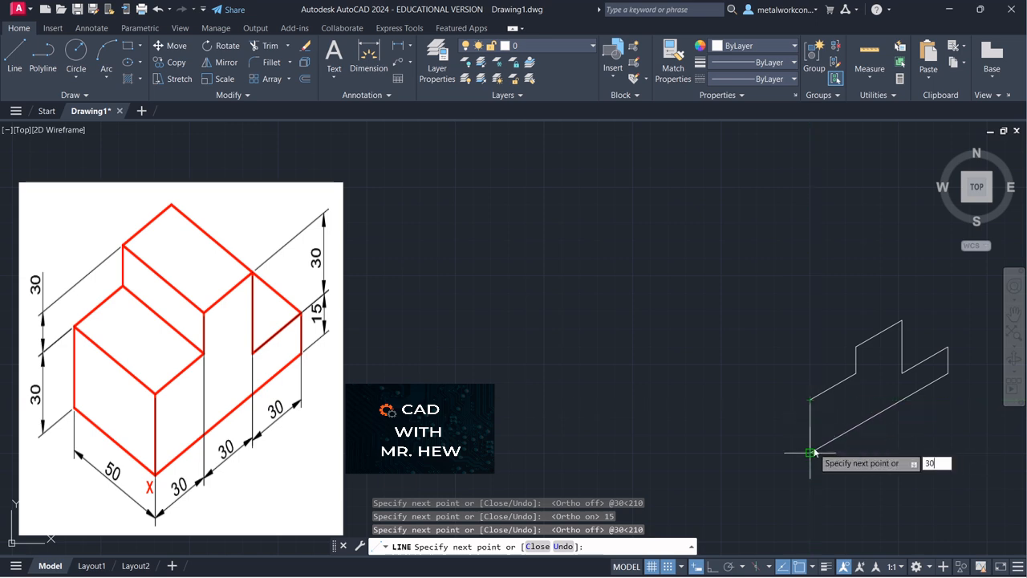
text(0)
key(Return)
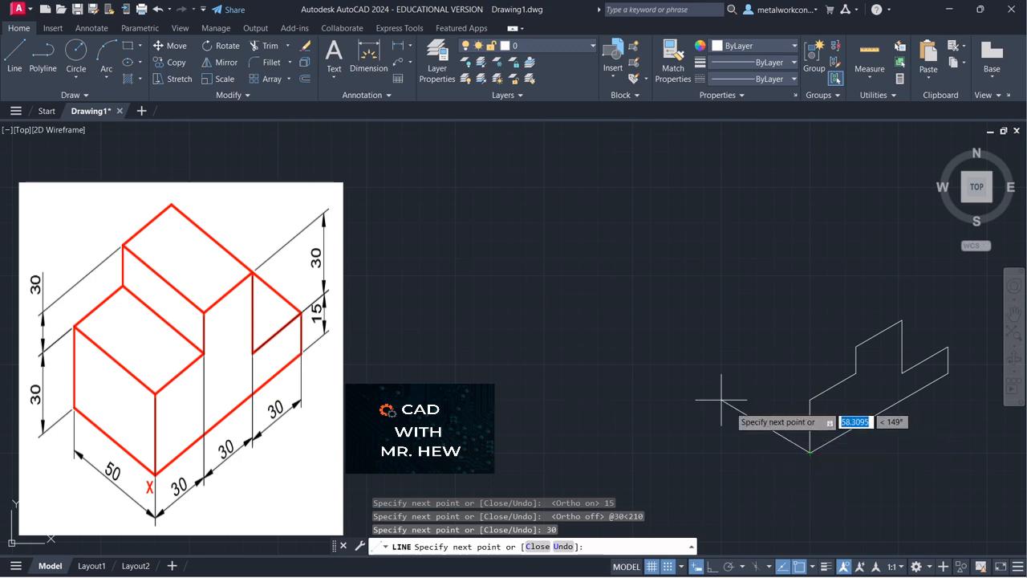
Step: Draw the block's bottom edge 50 long at 150° from the profile's starting corner and end the line
text(50)
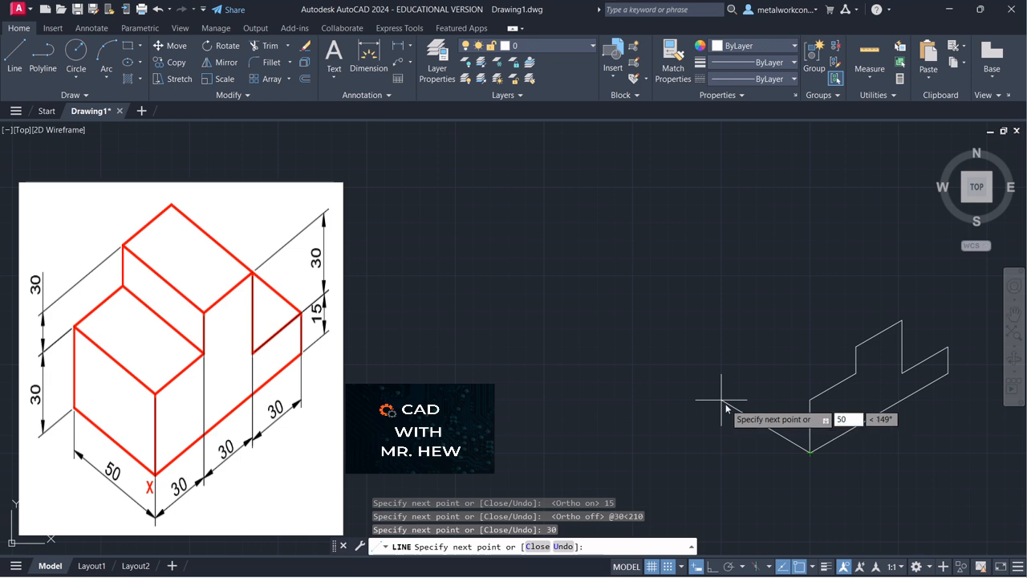
key(Tab)
key(Tab)
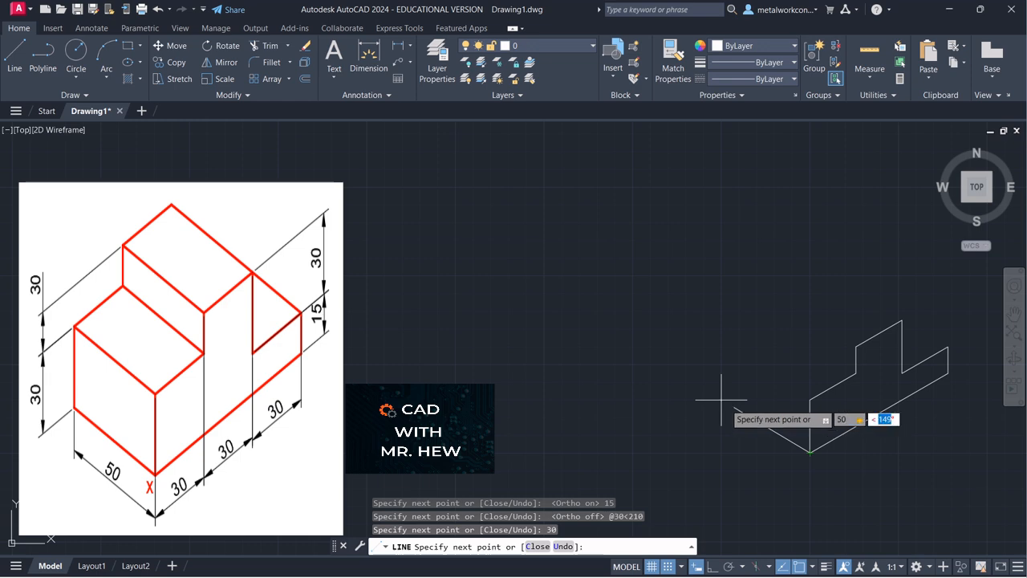
text(150)
key(Return)
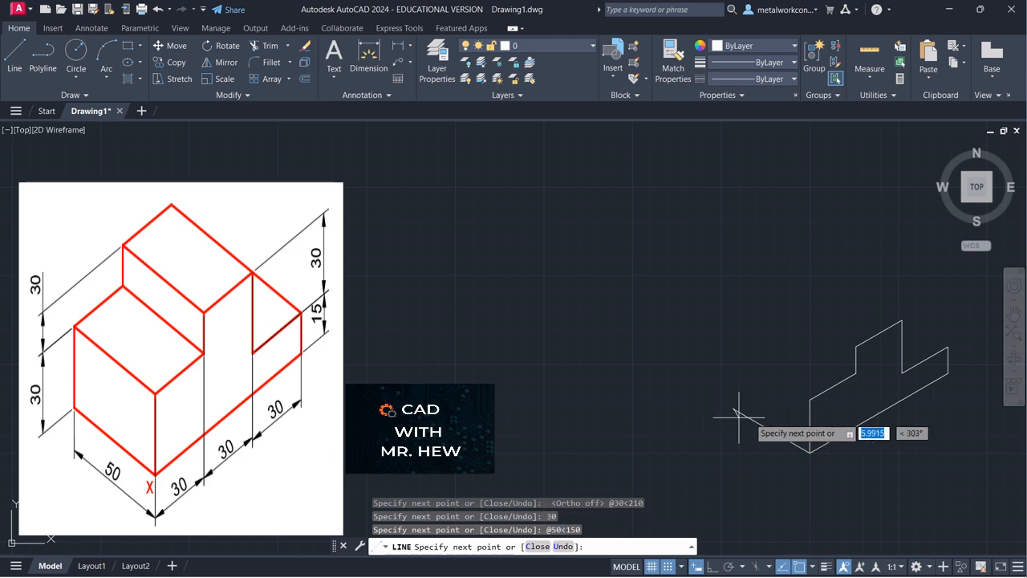
key(Escape)
Step: With snap off, draw a vertical line 30 long upward from the far end of the 150° bottom edge
click(14, 54)
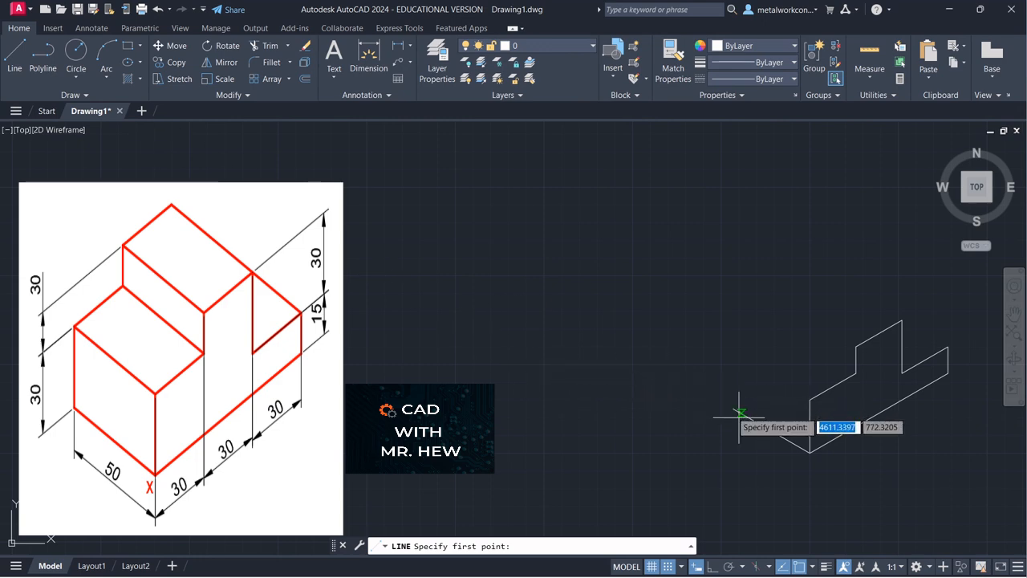
click(670, 568)
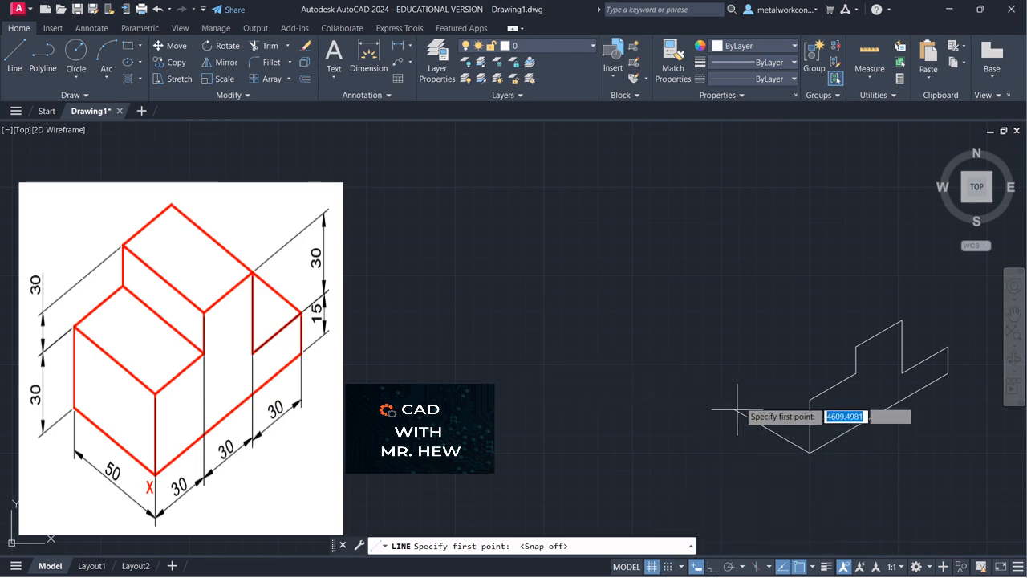
click(732, 408)
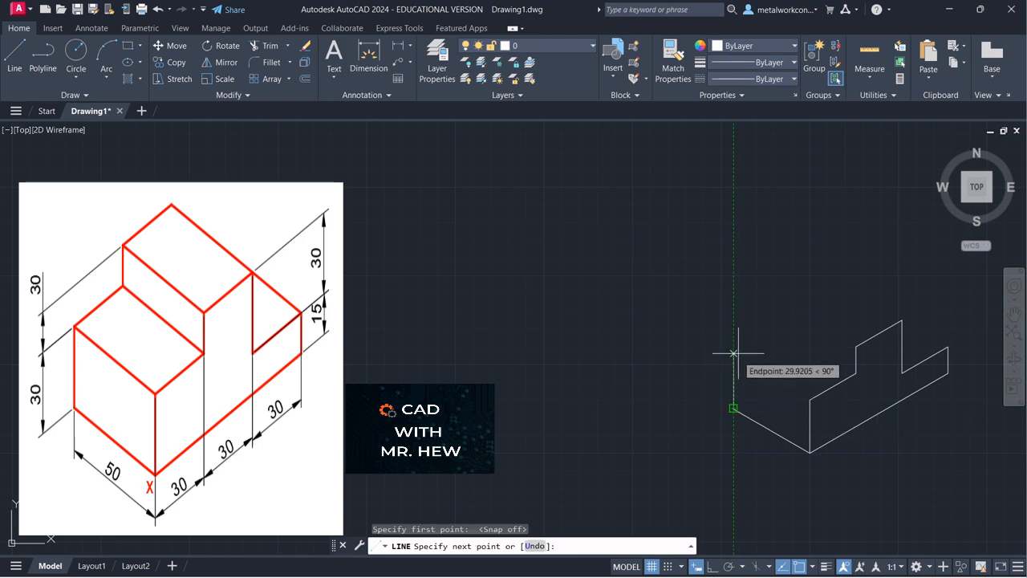
text(3)
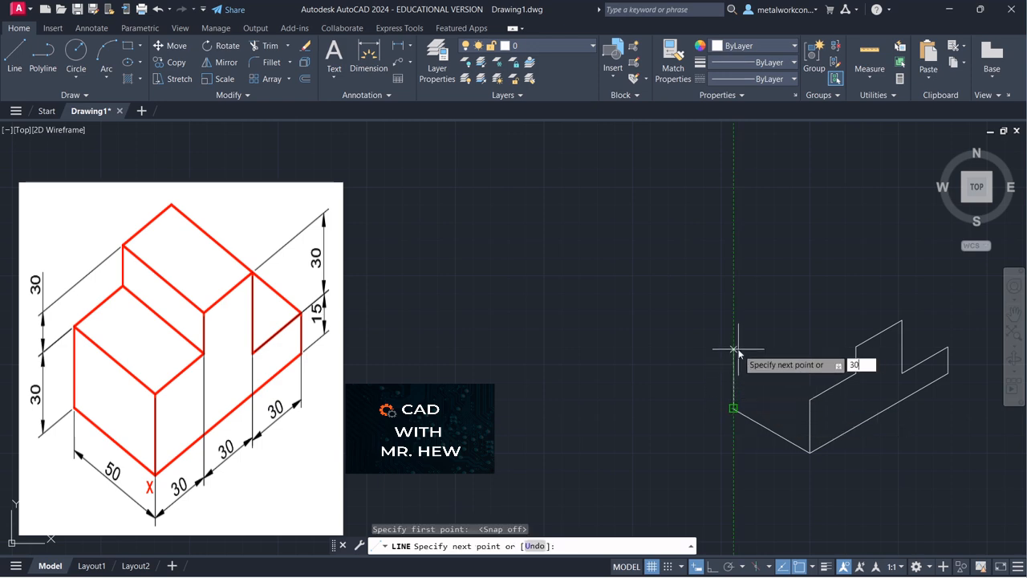
text(0)
key(Return)
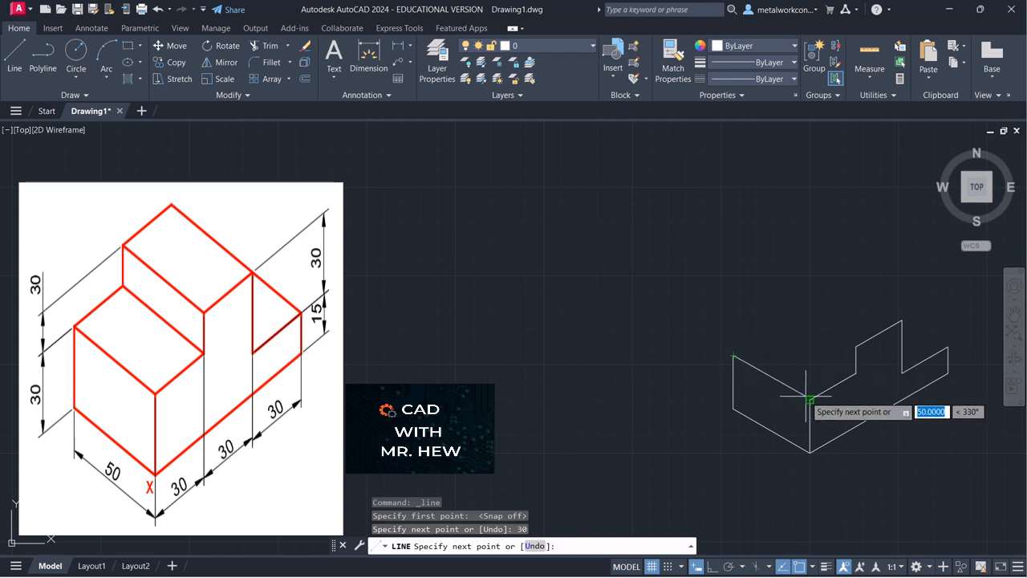
Step: Close the lower block's end face with a top edge 50 long at 330° from the new vertical's upper end
text(50)
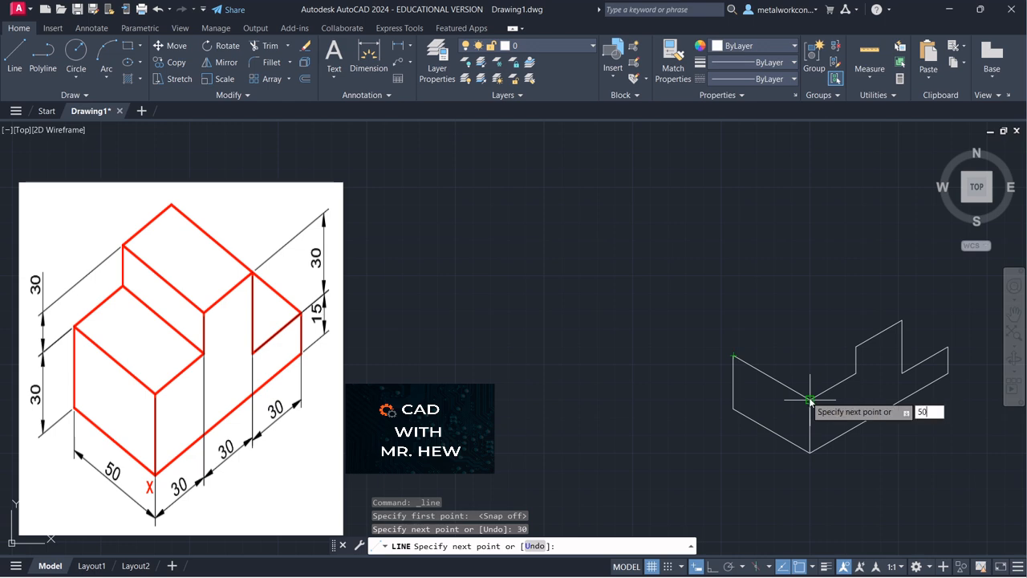
key(Tab)
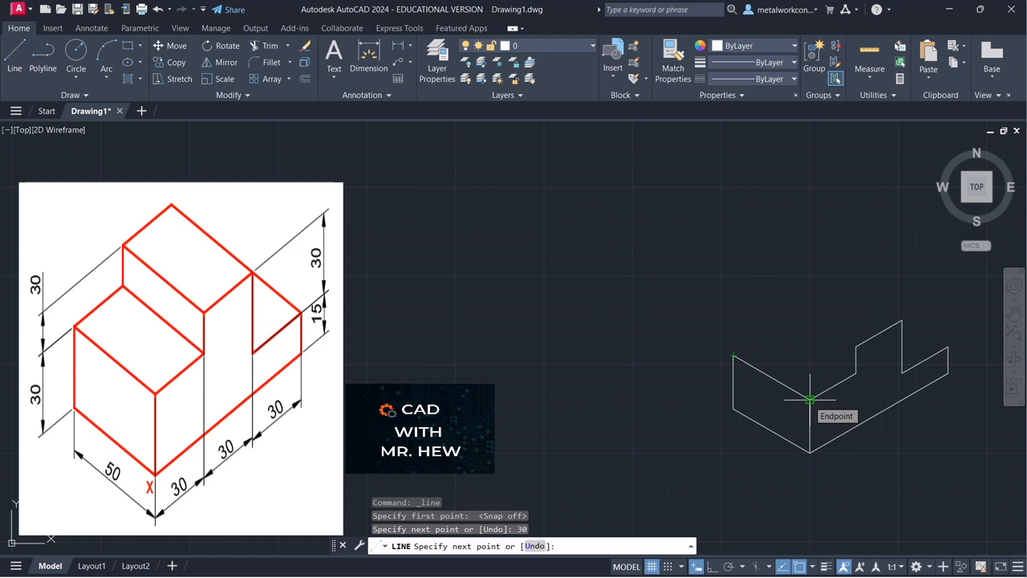
text(330)
key(Return)
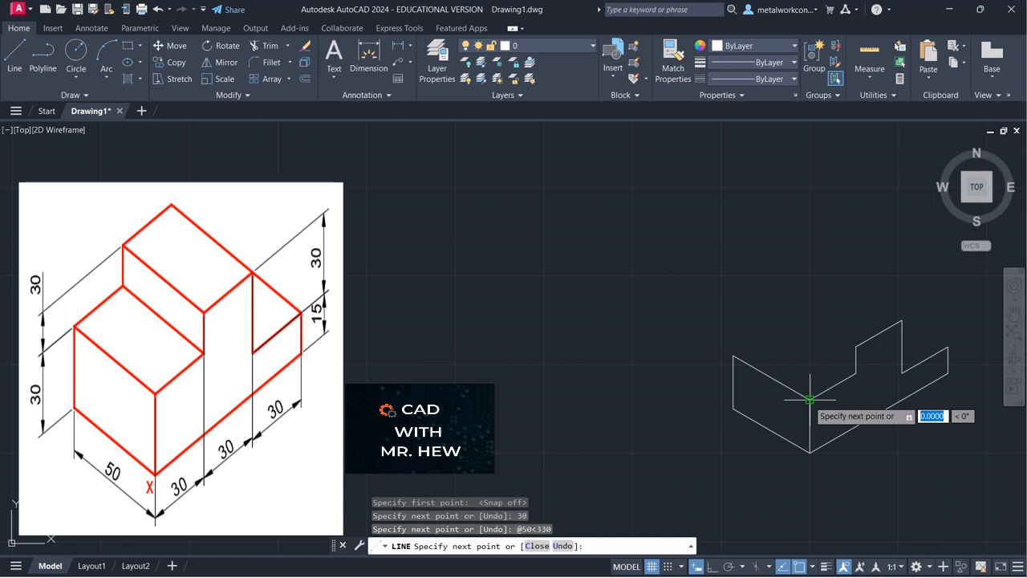
key(Return)
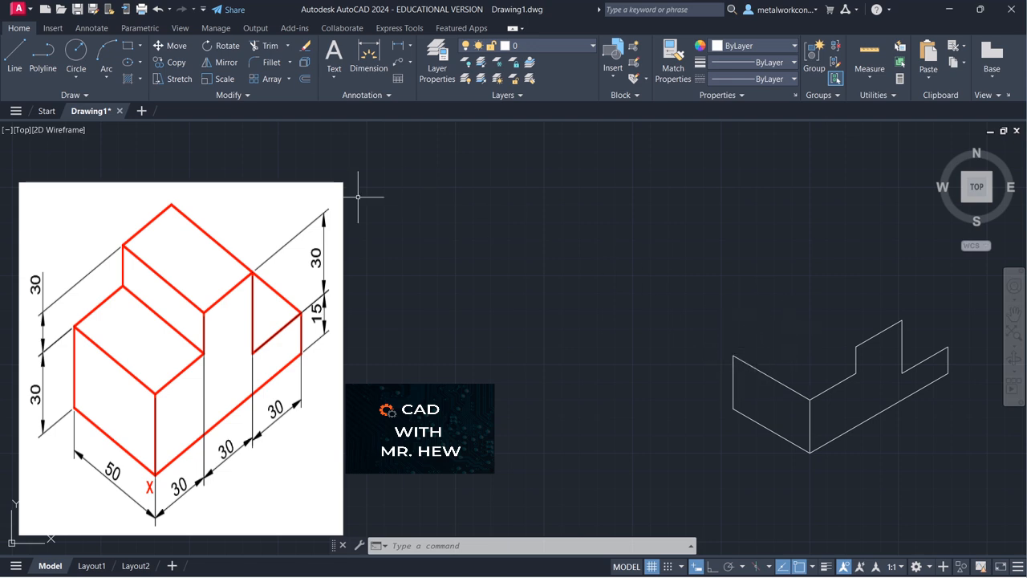
Step: From the upper outer corner of the end face, draw the lower block's far top edge 30 long at 30°
click(15, 56)
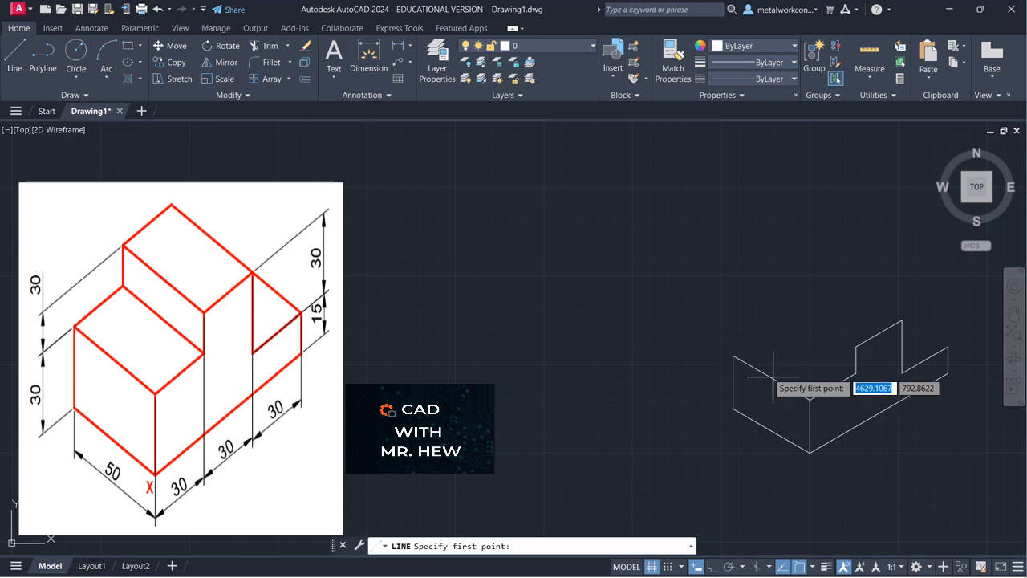
click(733, 356)
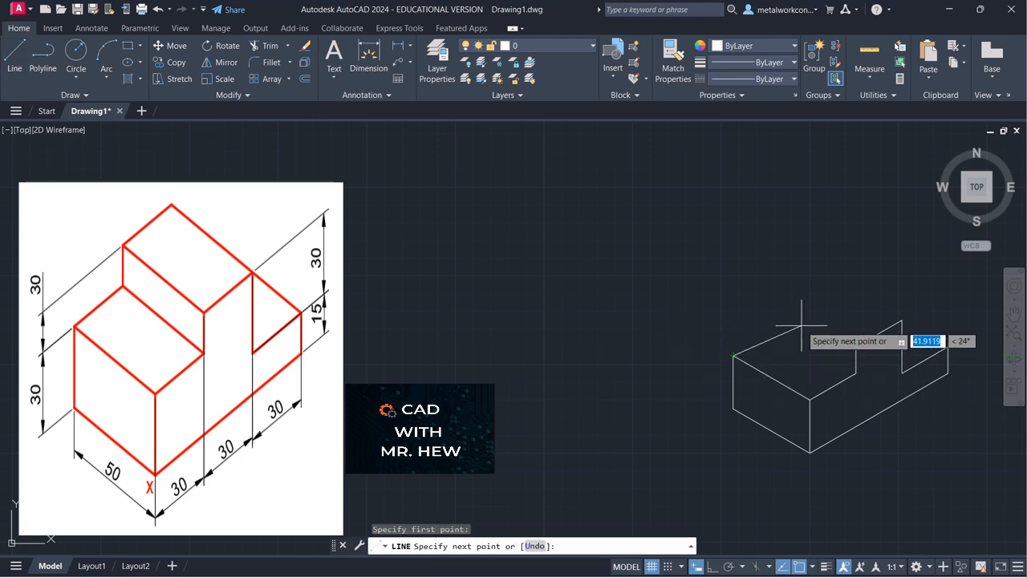
text(30)
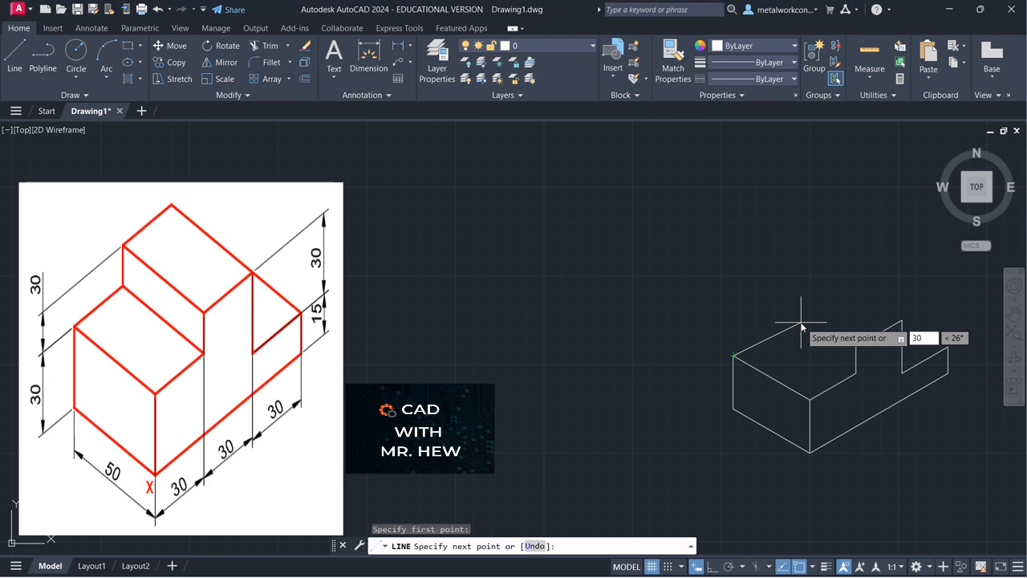
key(Tab)
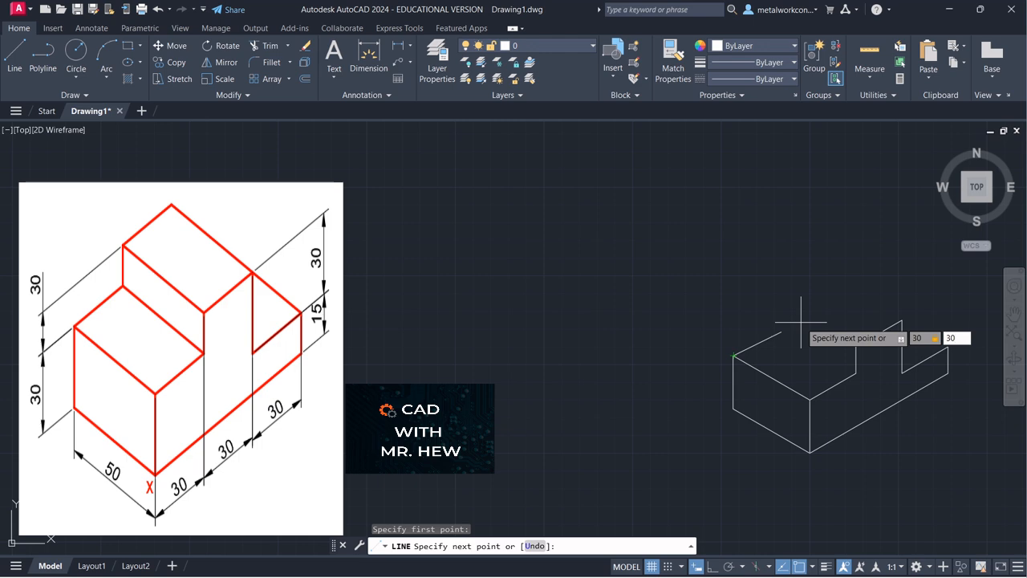
text(30)
key(Return)
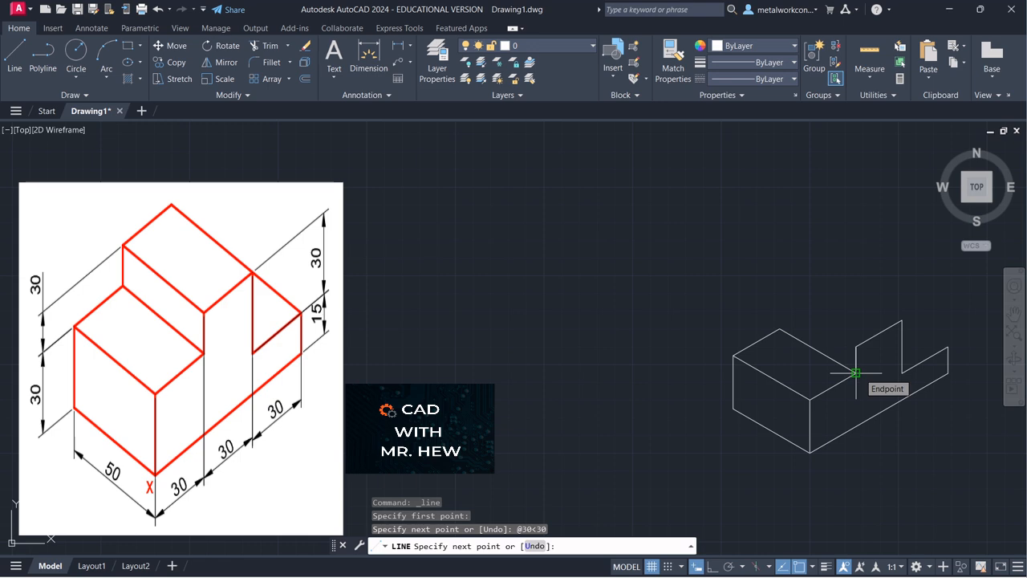
Step: Close the lower block's top face with a line 50 long at 330° to the foot of the step
text(5)
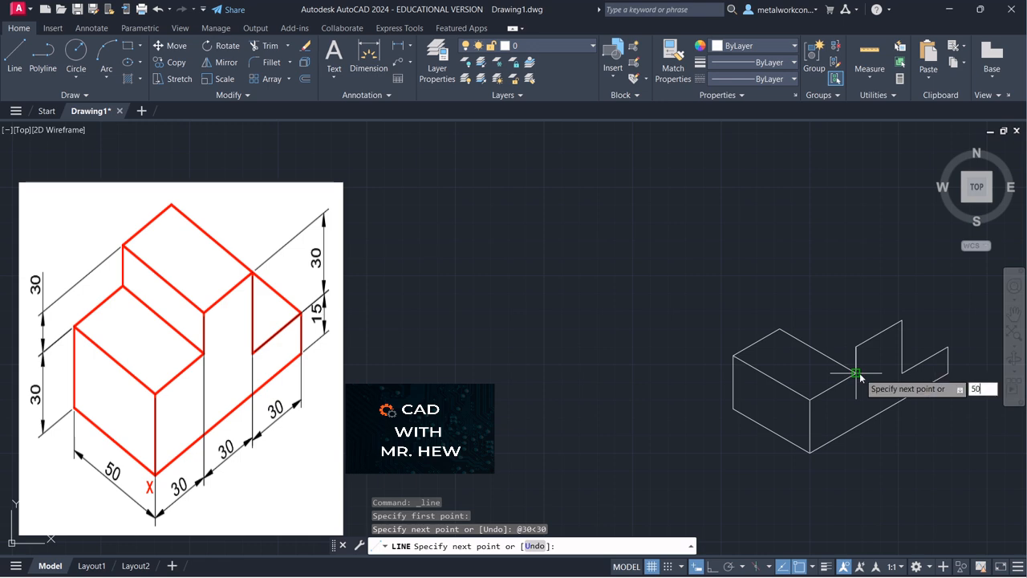
text(0)
key(Tab)
text(330)
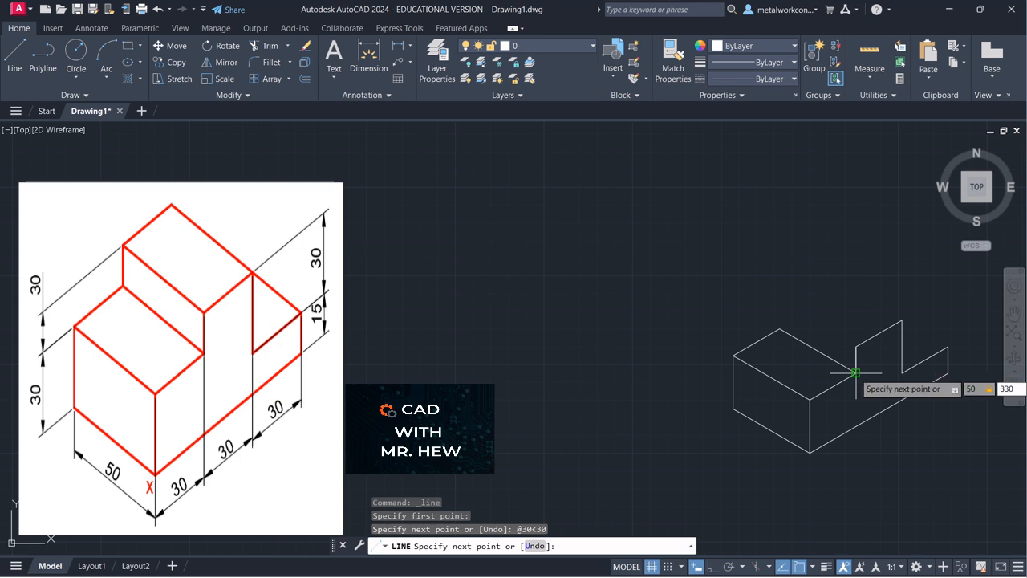
key(Return)
key(Return)
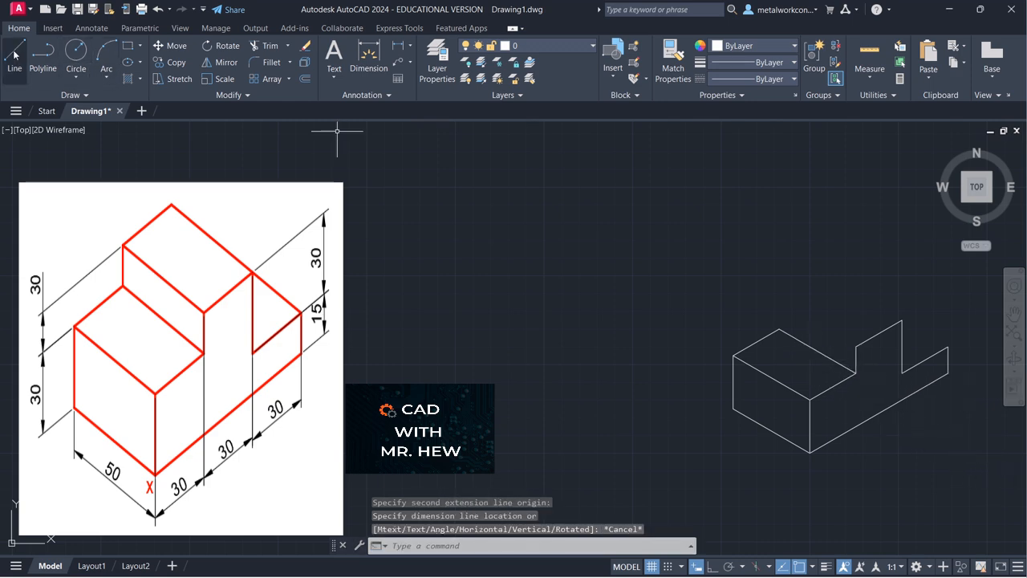
Step: Draw the step's far vertical edge 15 long upward from the lower top face's back corner
click(15, 54)
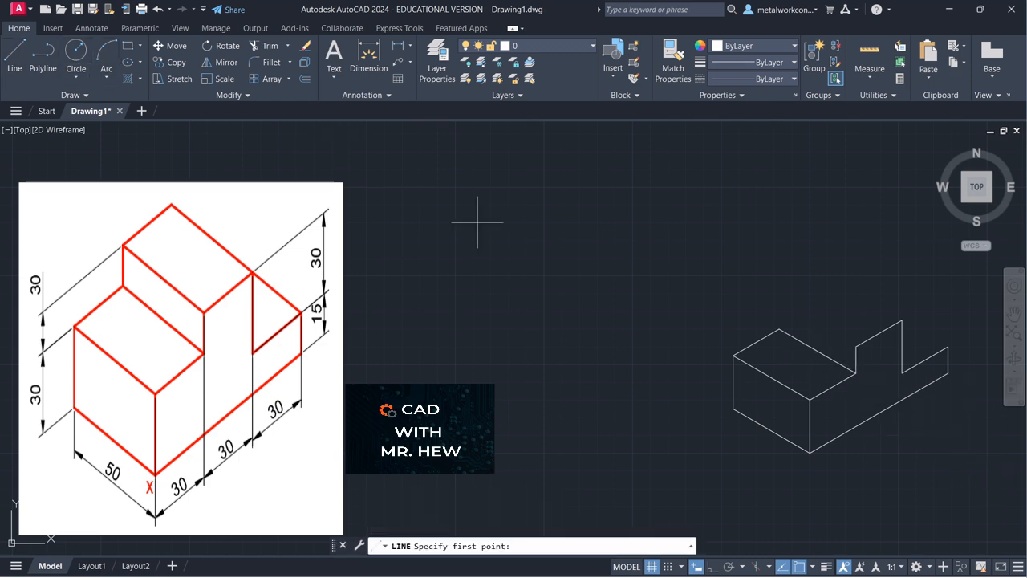
click(779, 328)
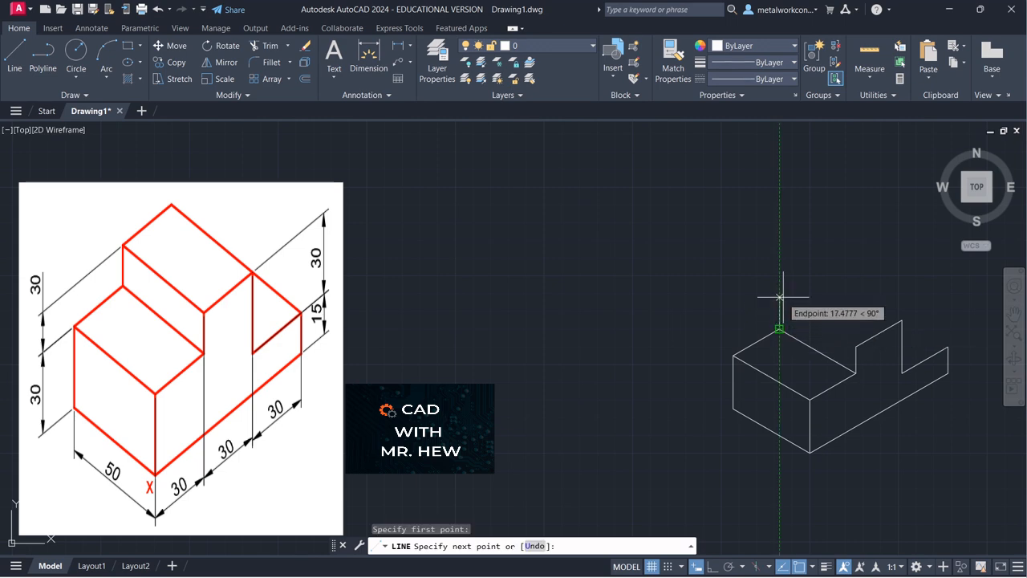
text(15)
key(Return)
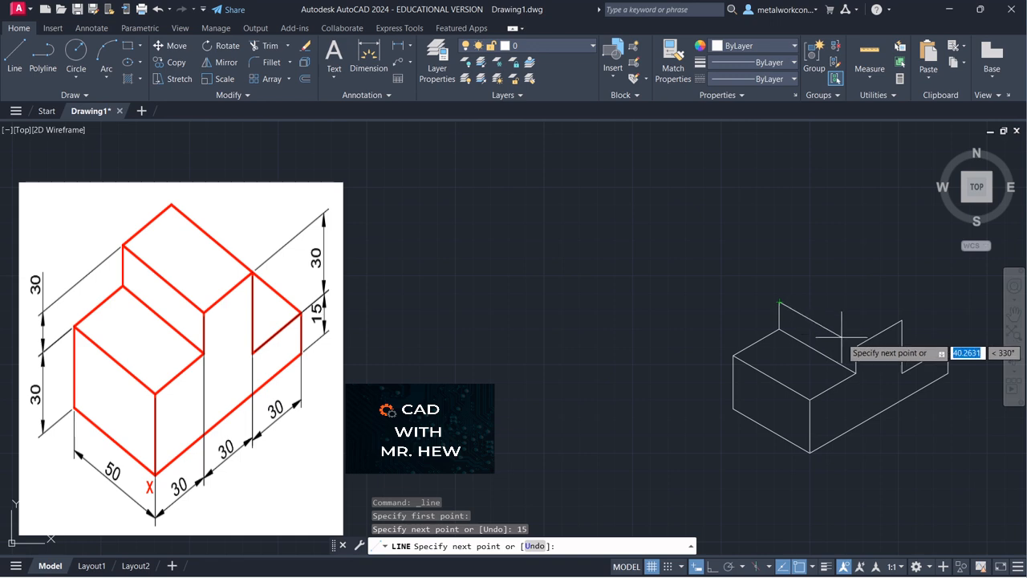
Step: Draw the step's upper edge 50 long at 330° from the top of the 15 vertical and end the line
text(50)
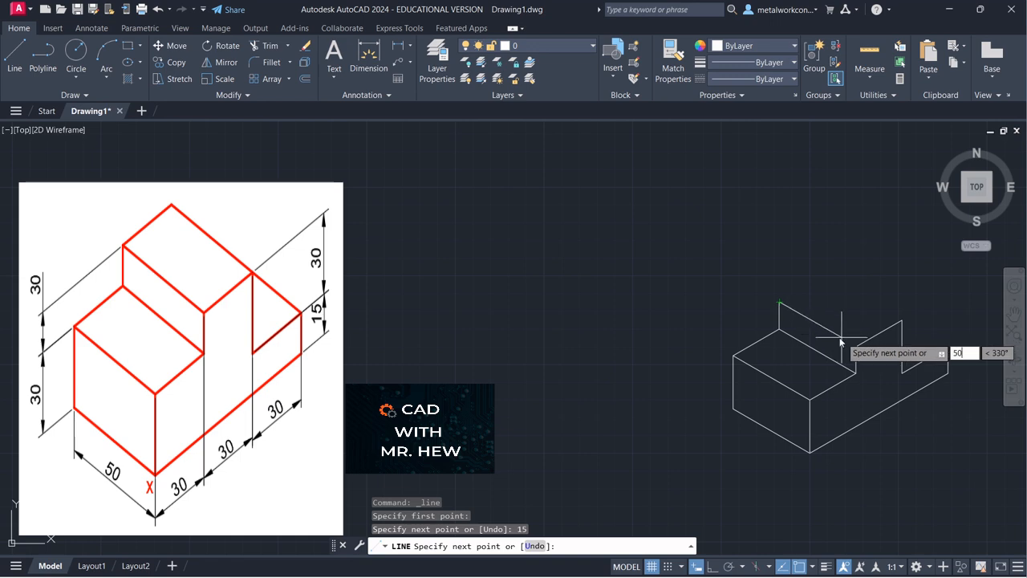
key(Tab)
text(33)
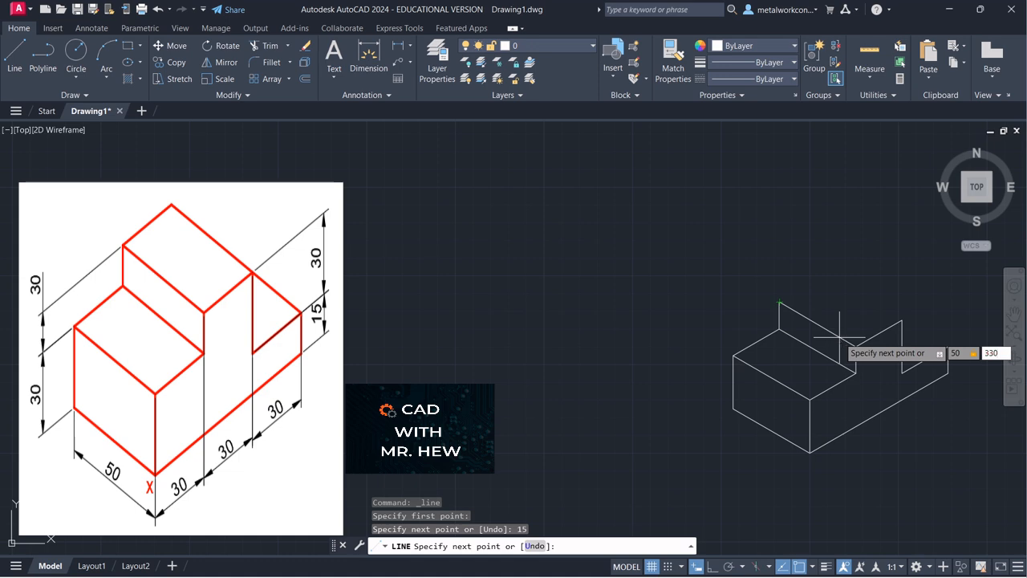
text(0)
key(Return)
key(Return)
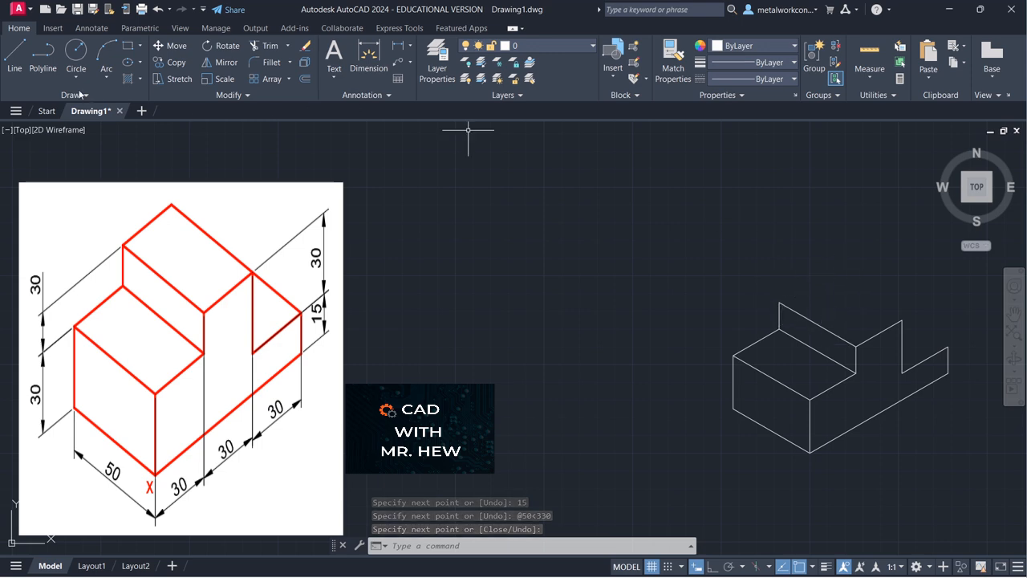
Step: From the far upper corner of the step, draw the raised block's far top edge 30 long at 30°
click(14, 56)
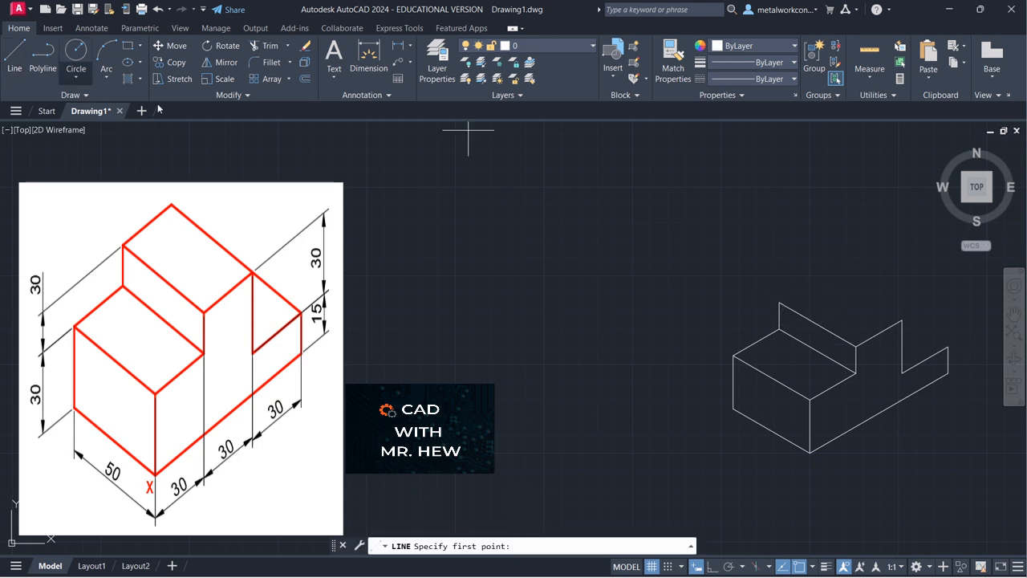
click(780, 302)
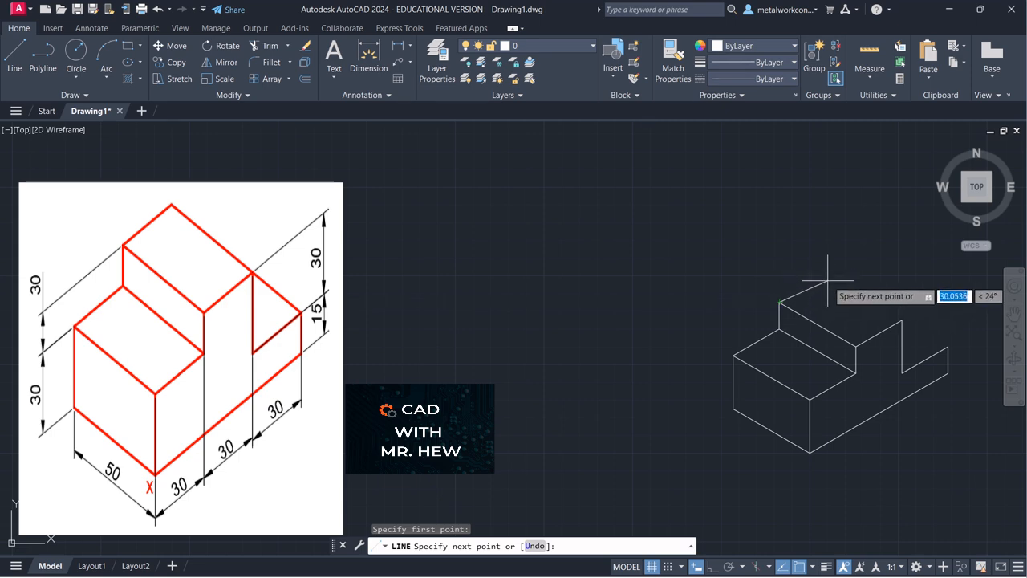
text(30)
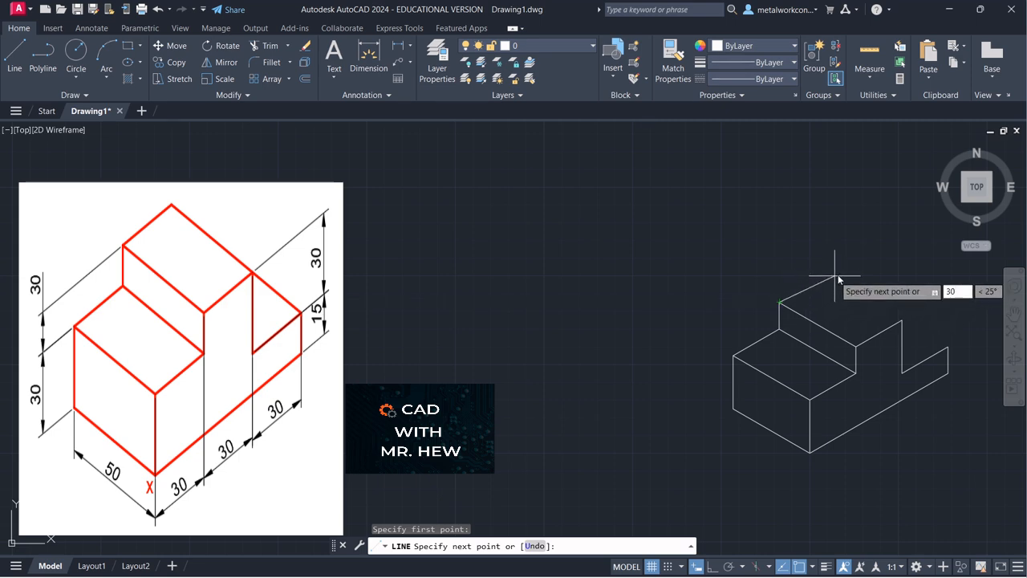
key(Tab)
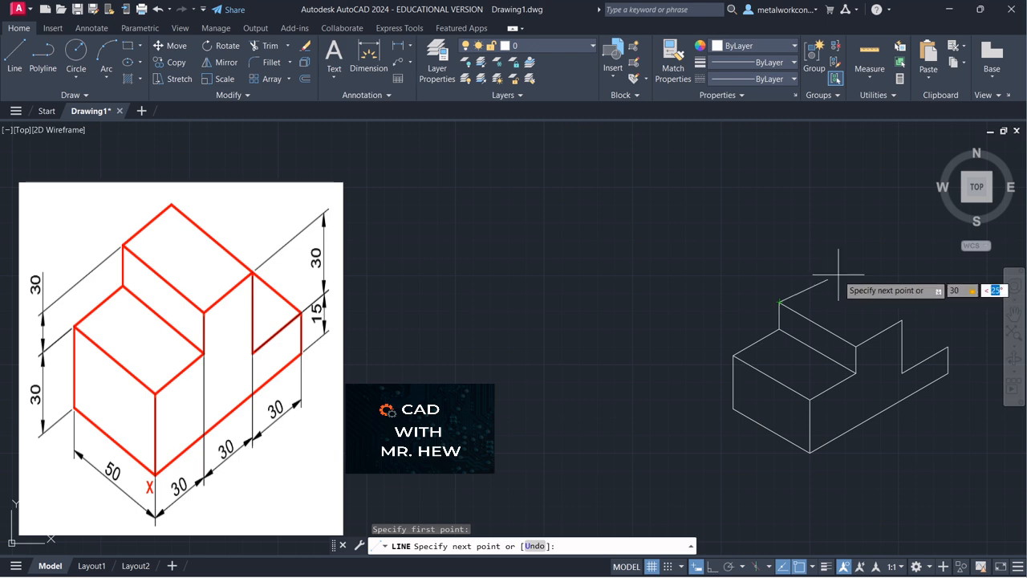
text(30)
key(Return)
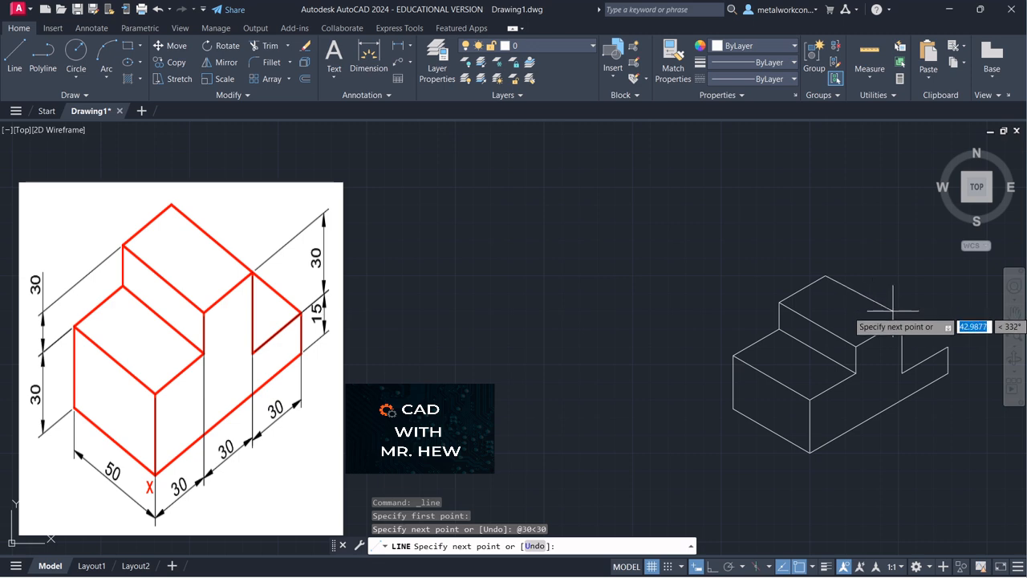
Step: Close the raised block's top face with its back edge 50 long at 330° and end the line
text(50)
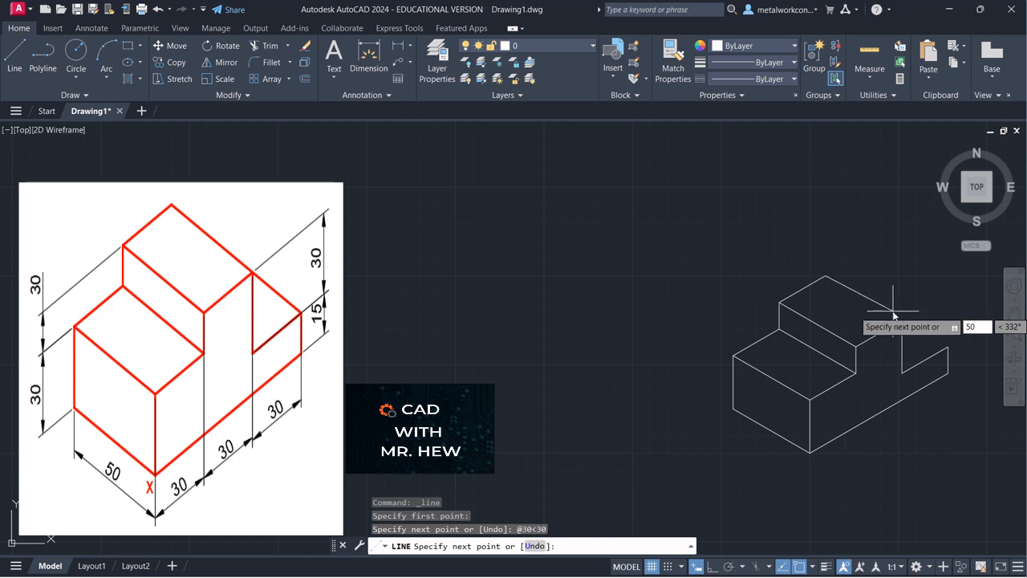
key(Tab)
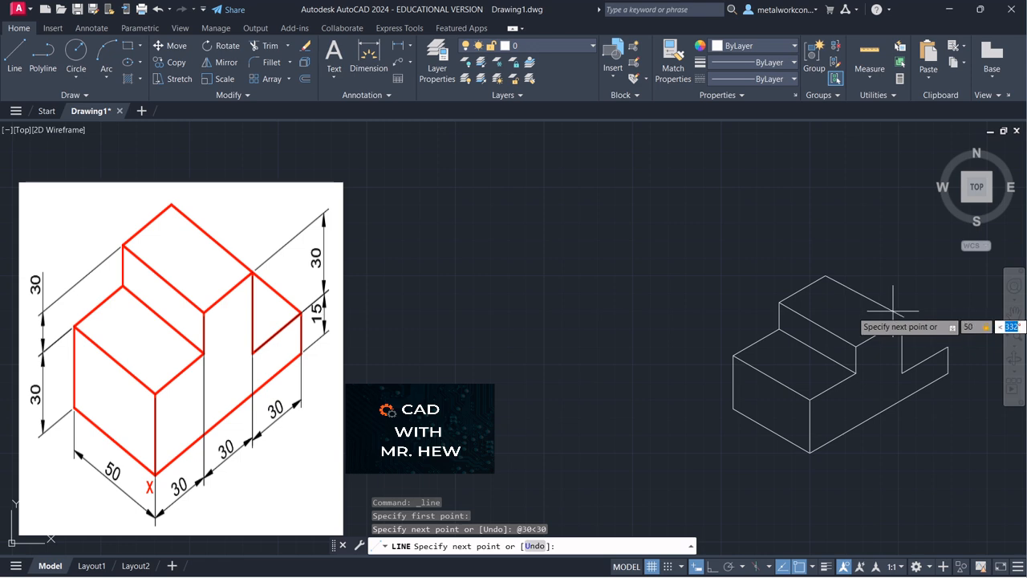
text(330)
key(Return)
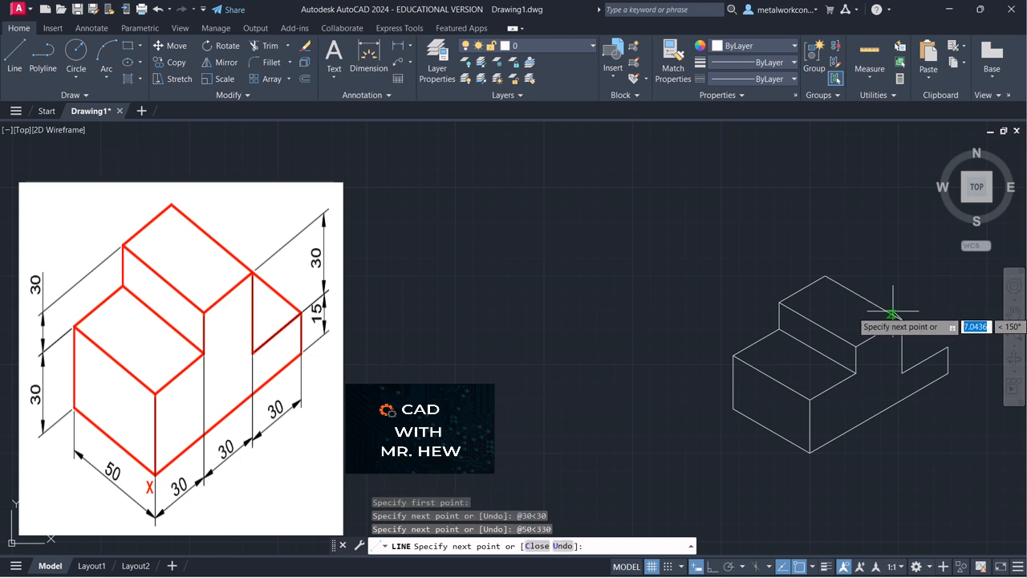
key(Return)
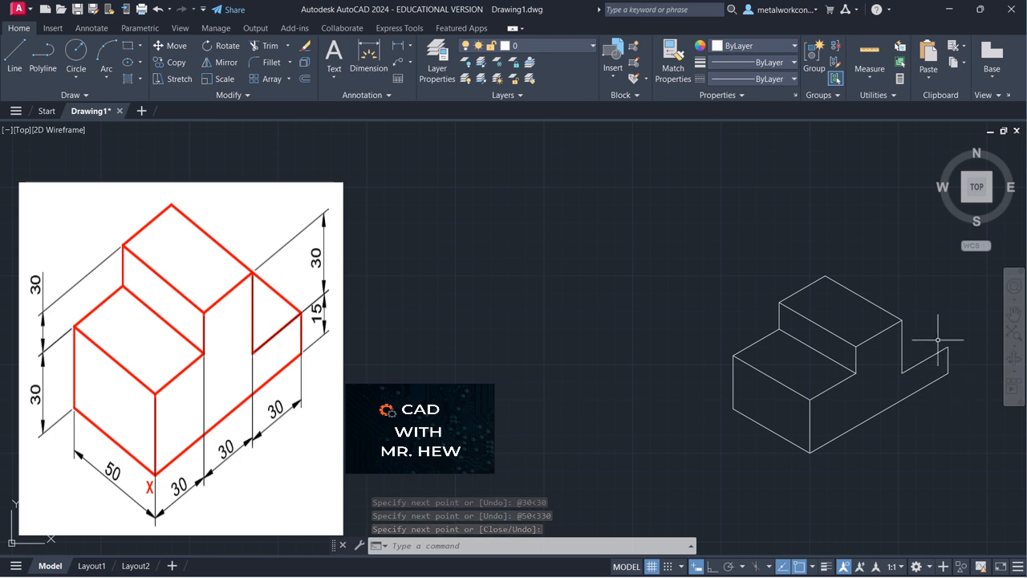
Step: Draw a 50 long line at 150° from the top of the 15 vertical edge toward the raised block and end the line
click(15, 53)
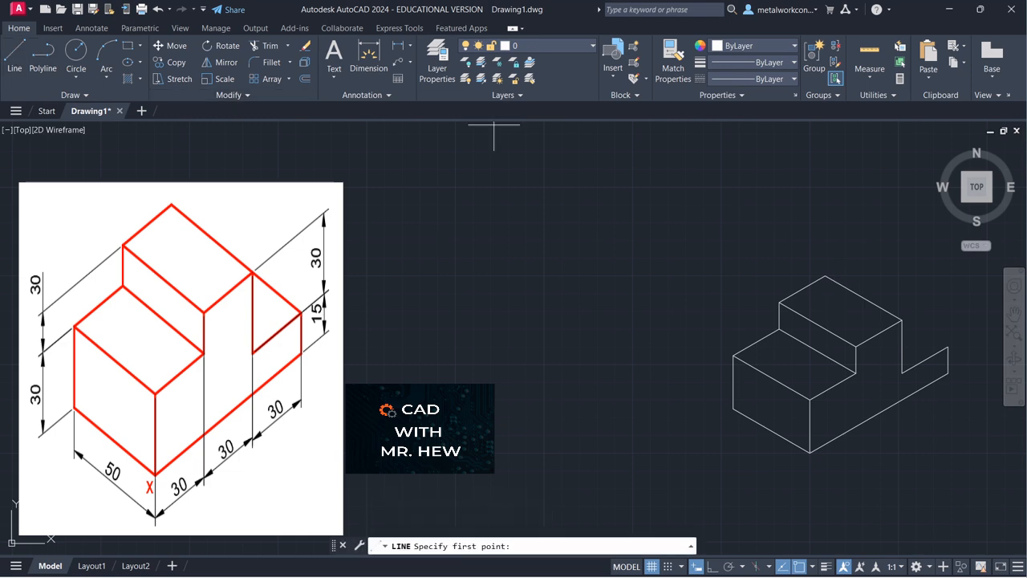
click(949, 346)
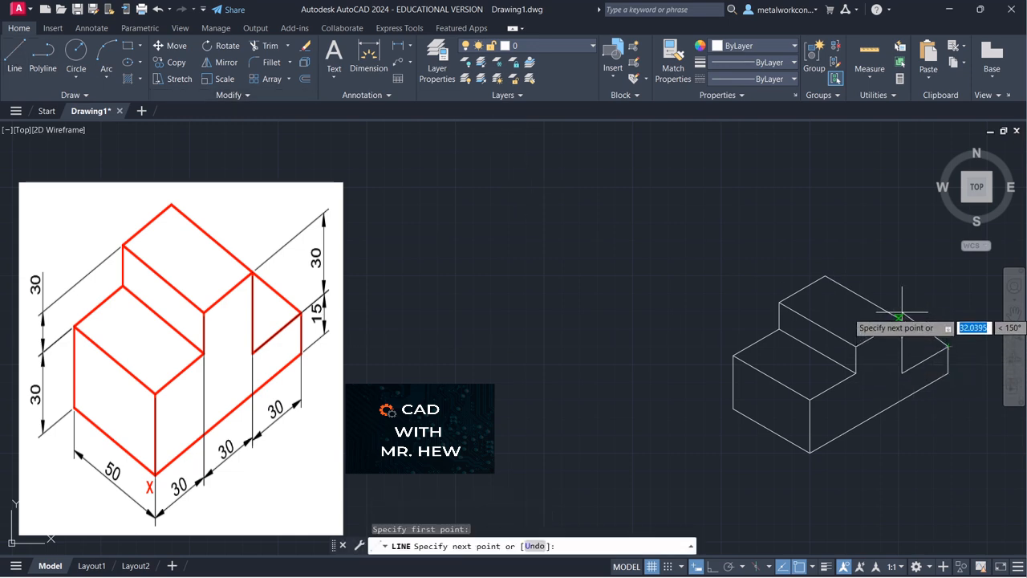
text(50)
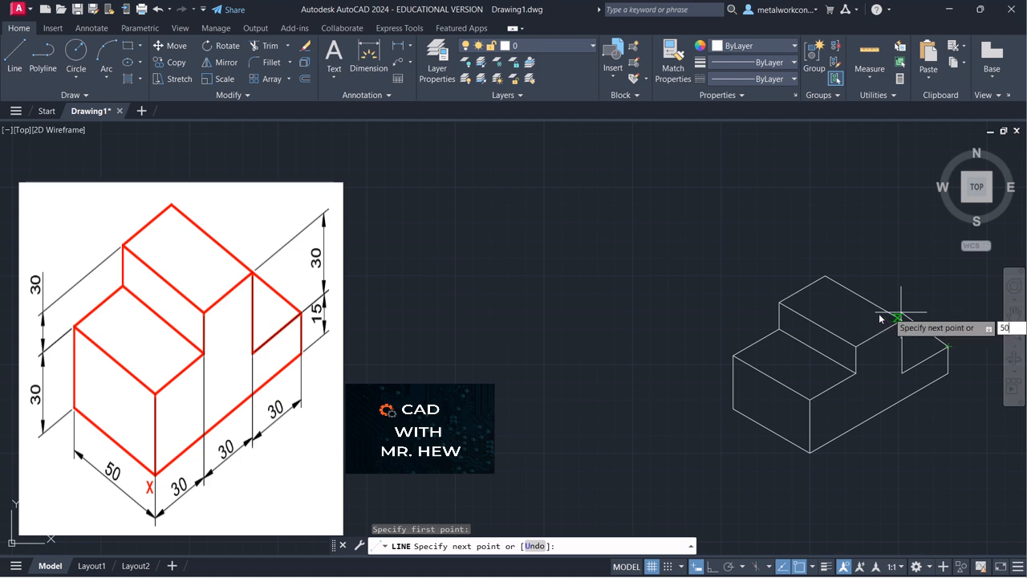
key(Tab)
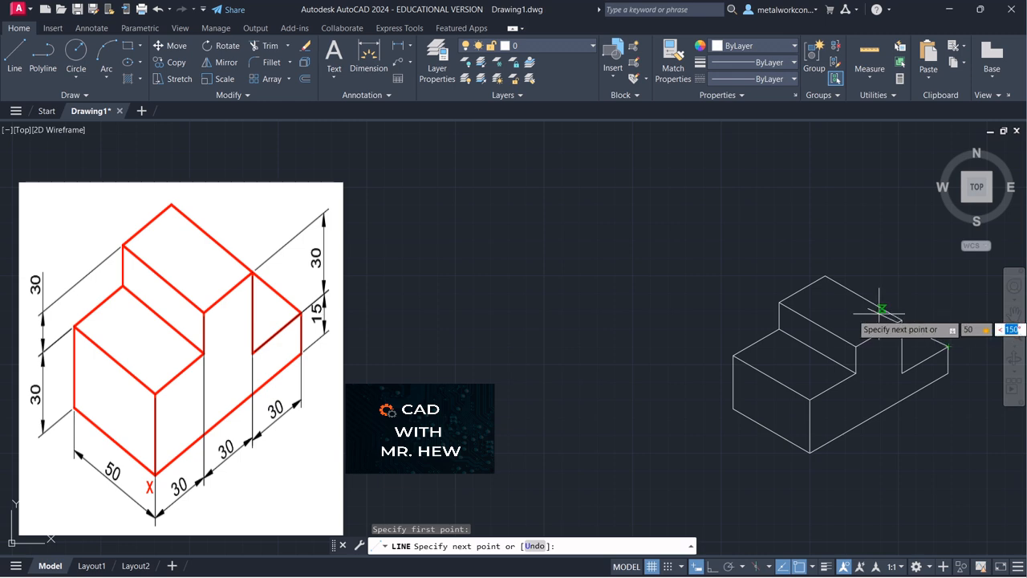
text(150)
key(Return)
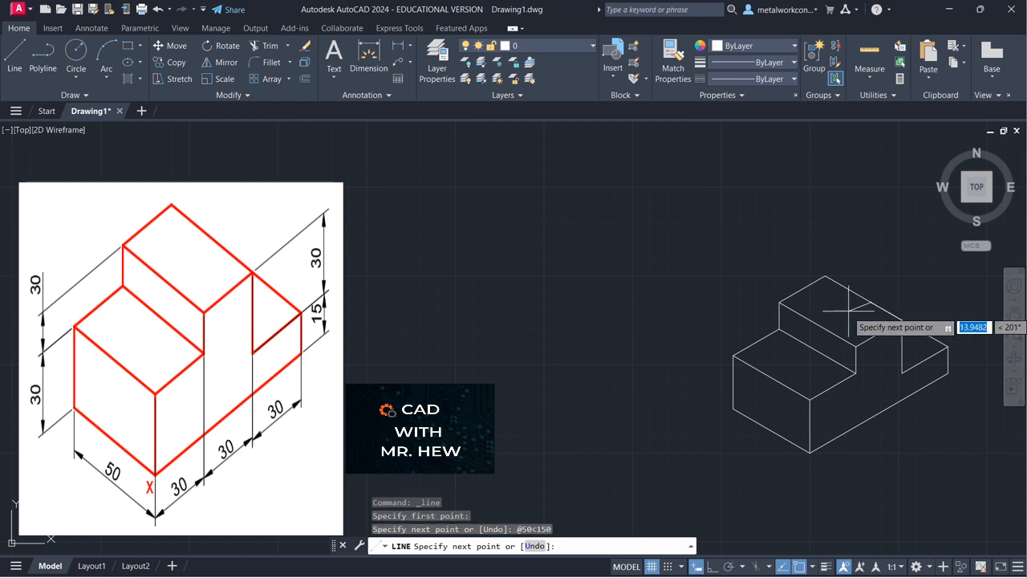
key(Return)
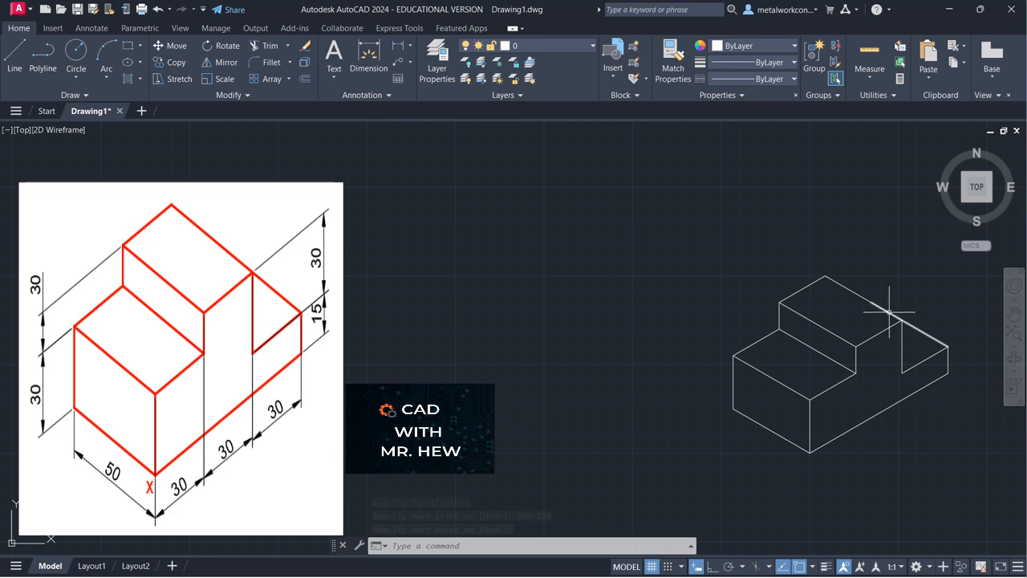
Step: Trim the part of the sloping line that overshoots the raised block's upper corner
text(tr)
key(Return)
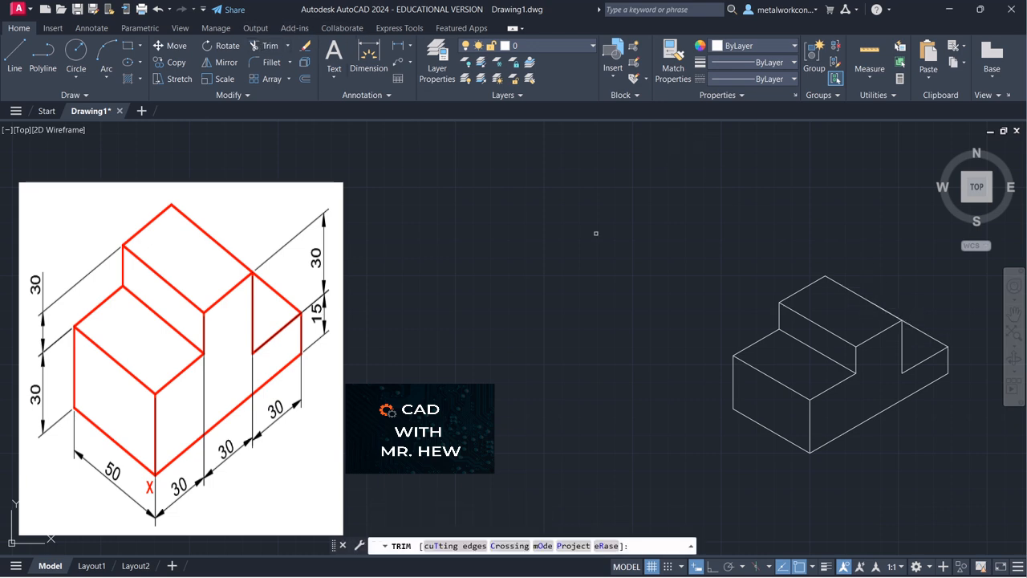
scroll(891, 313, up, 5)
click(889, 312)
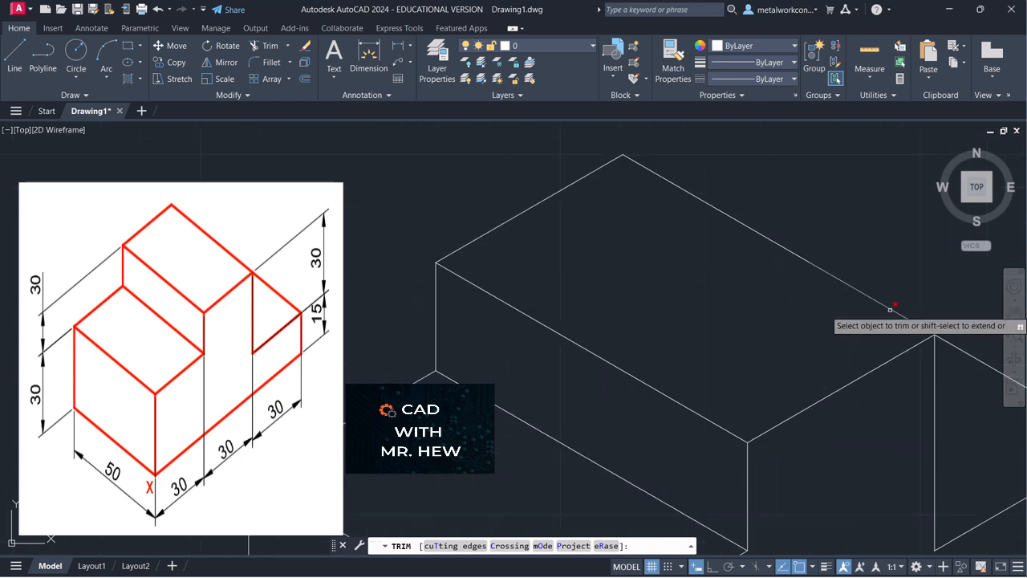
key(Return)
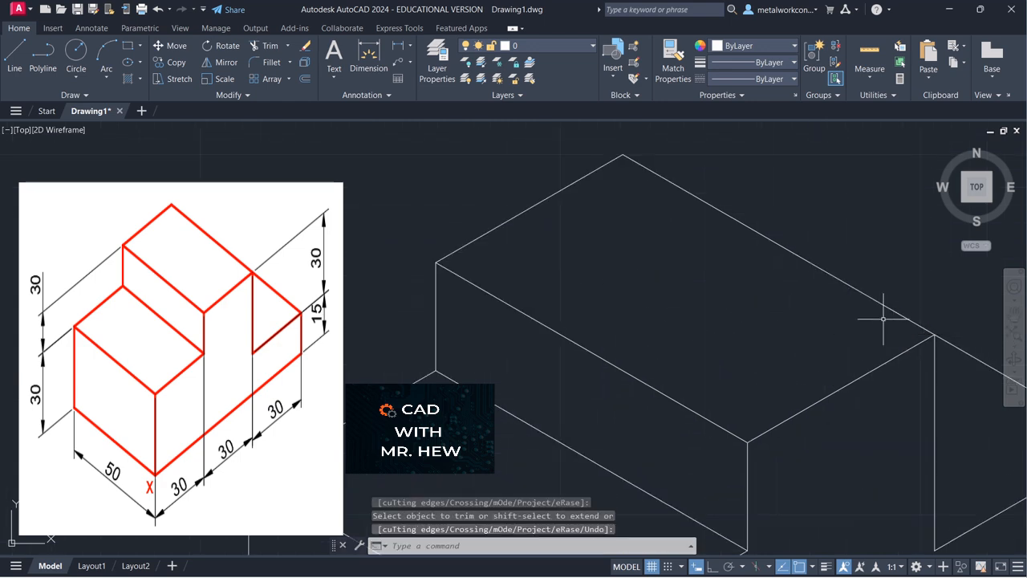
scroll(883, 310, down, 5)
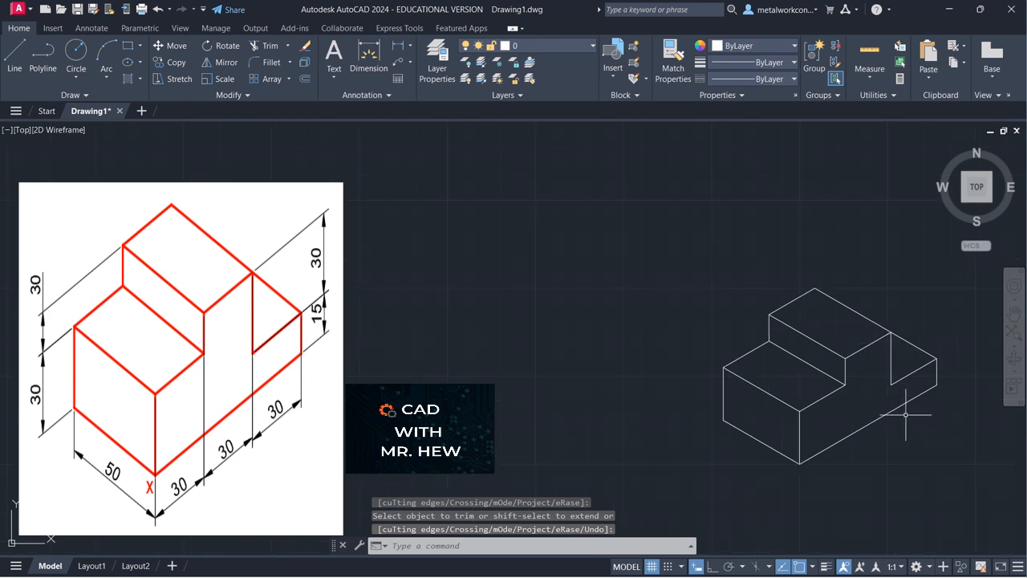
Step: Place single-line text "X" with height 4 and rotation 0 just below the block's lowest front corner
click(1014, 313)
drag(939, 395, 956, 363)
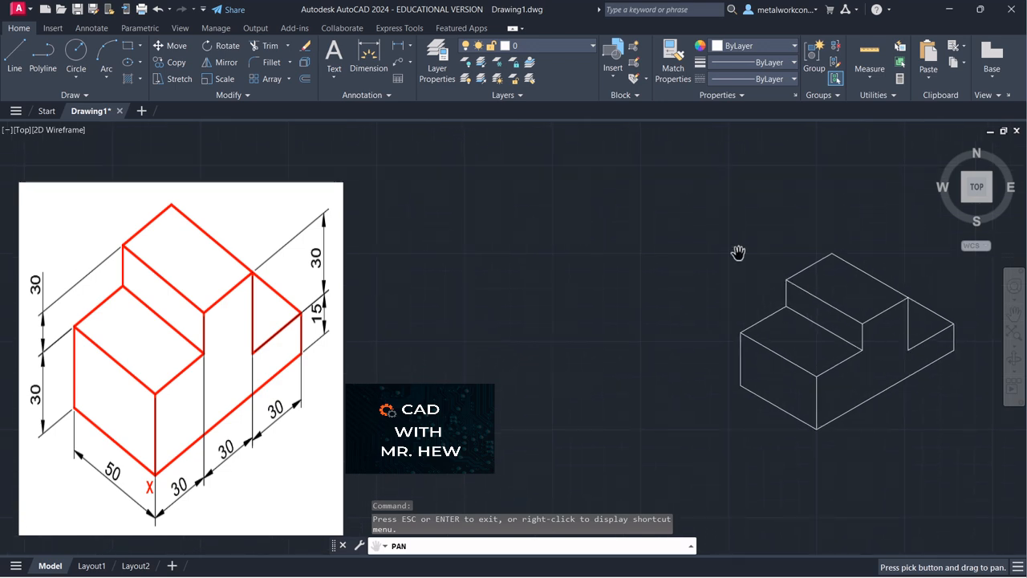
click(333, 76)
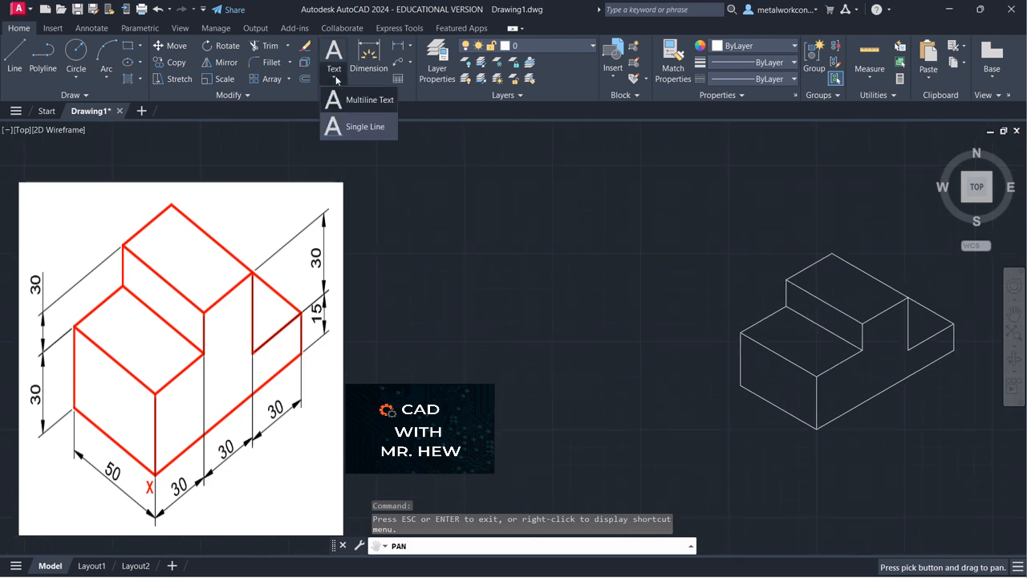
click(357, 130)
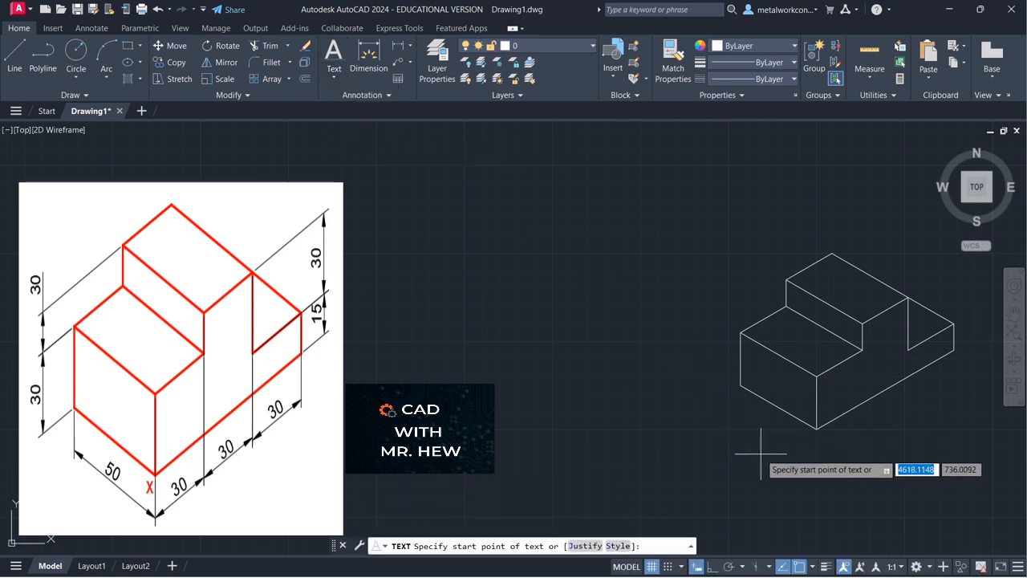
click(812, 450)
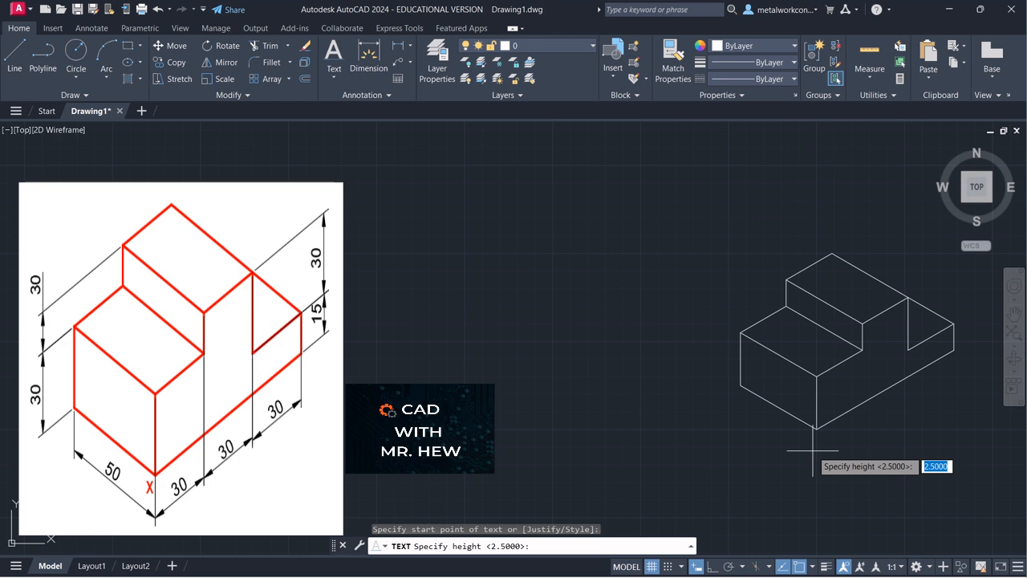
key(BackSpace)
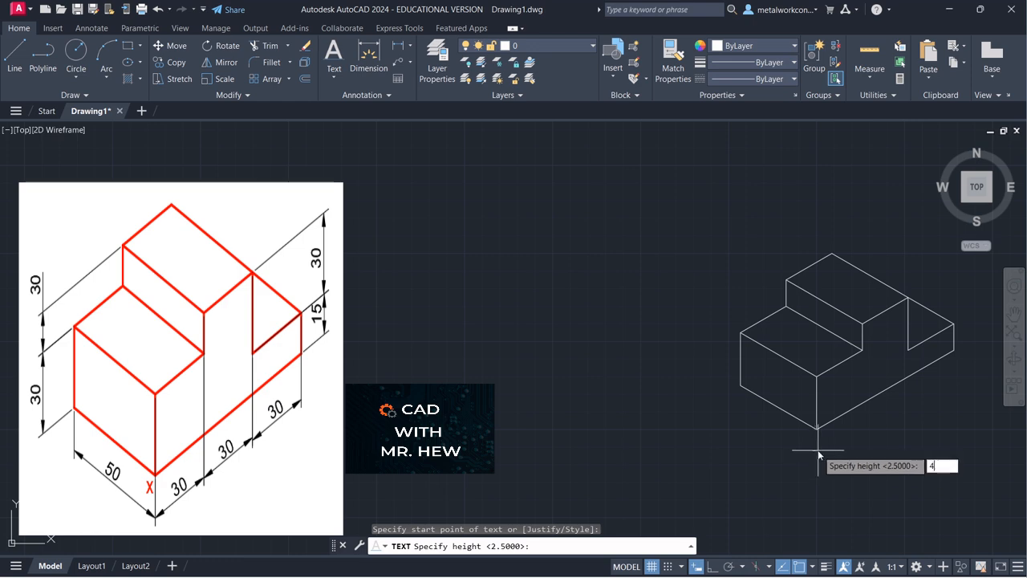
text(4)
key(Return)
key(Return)
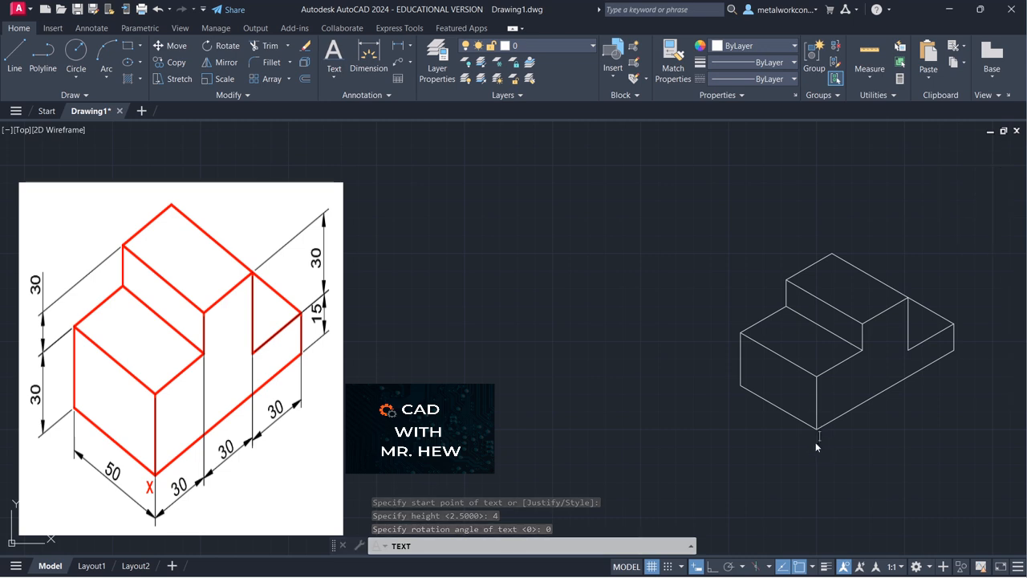
text(X)
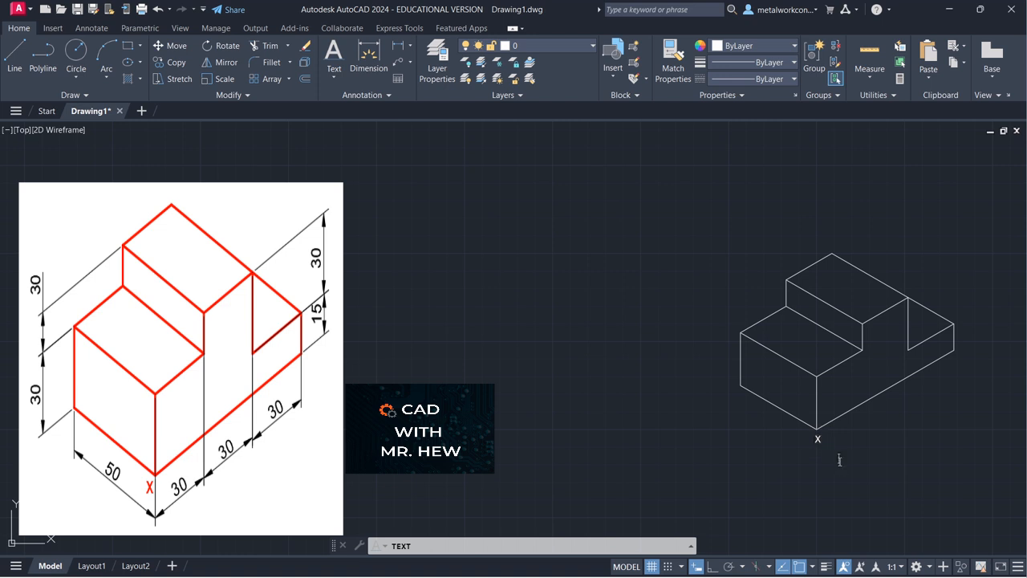
key(Return)
key(Return)
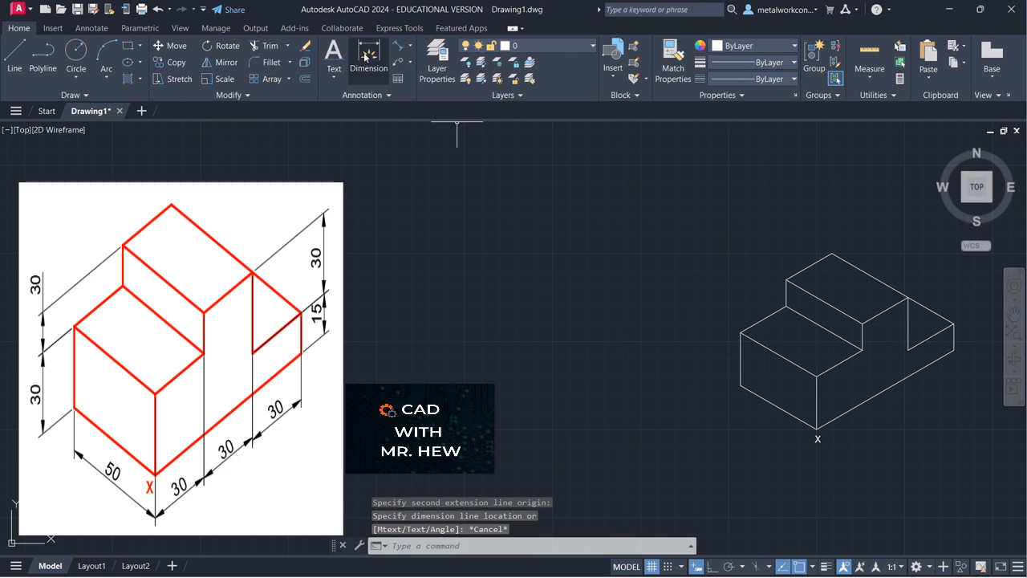
Step: Add a linear dimension to the short vertical edge at the low end of the slope, placed outside the block
click(410, 45)
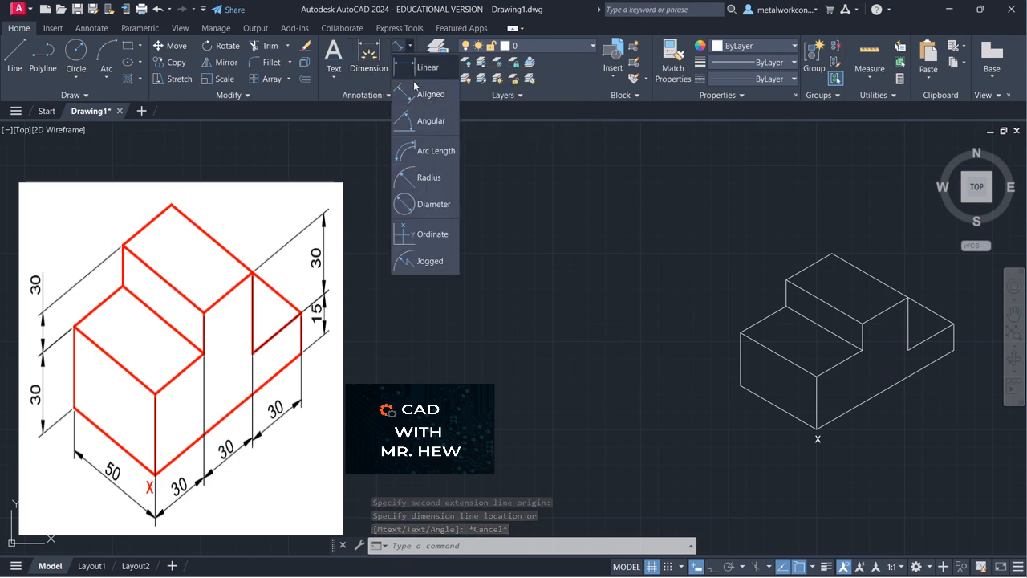
click(421, 68)
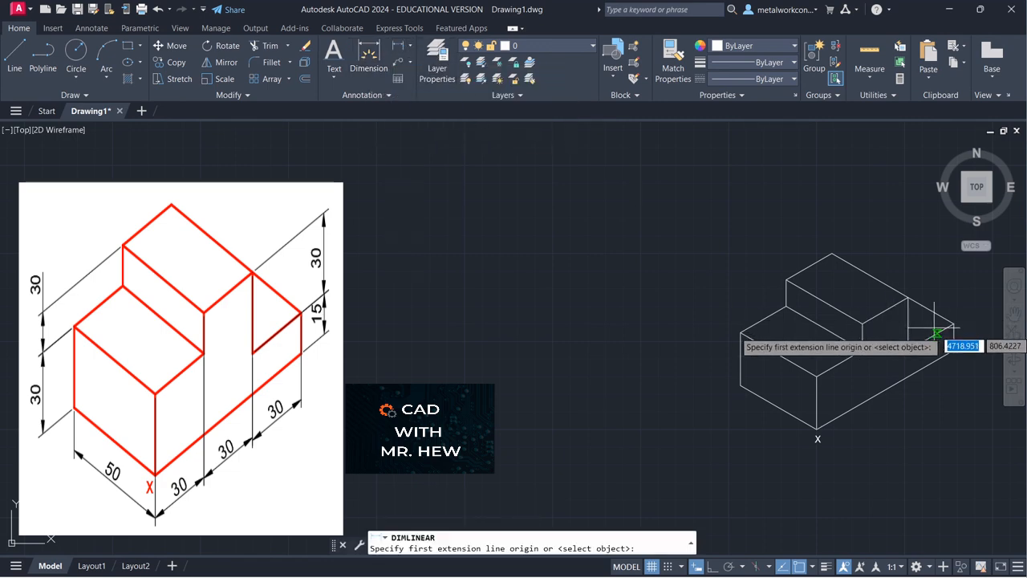
click(953, 351)
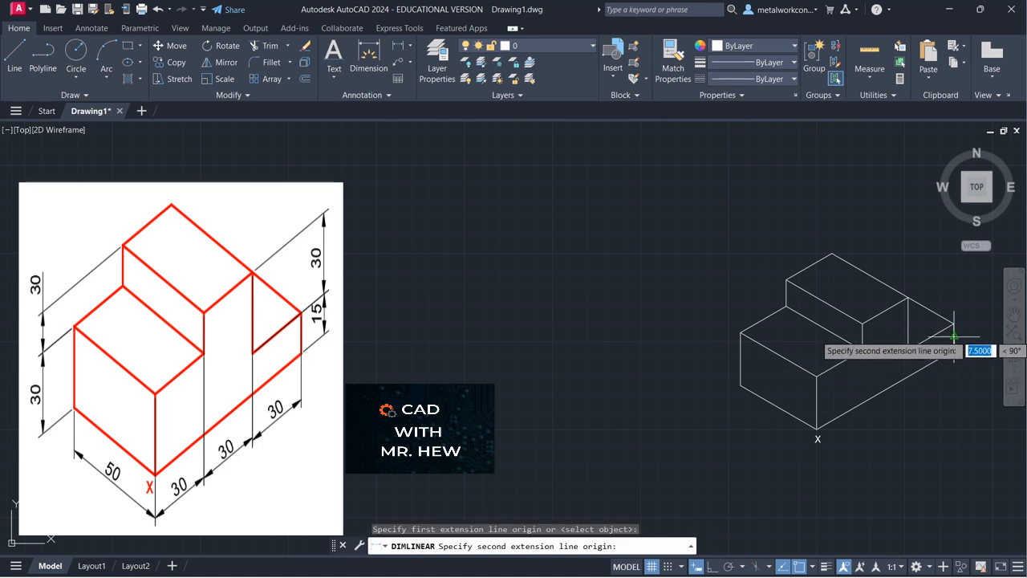
click(953, 324)
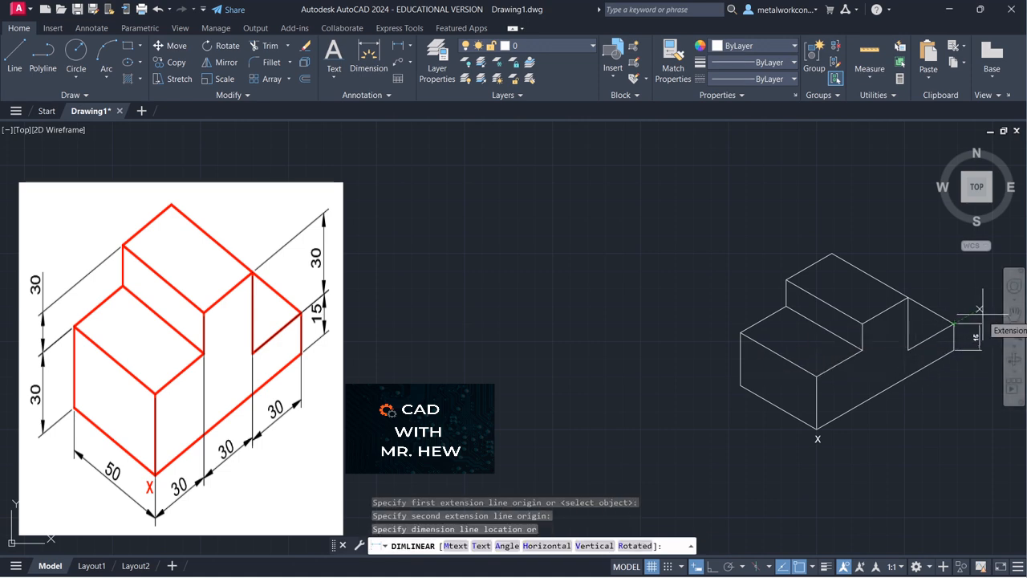
click(976, 316)
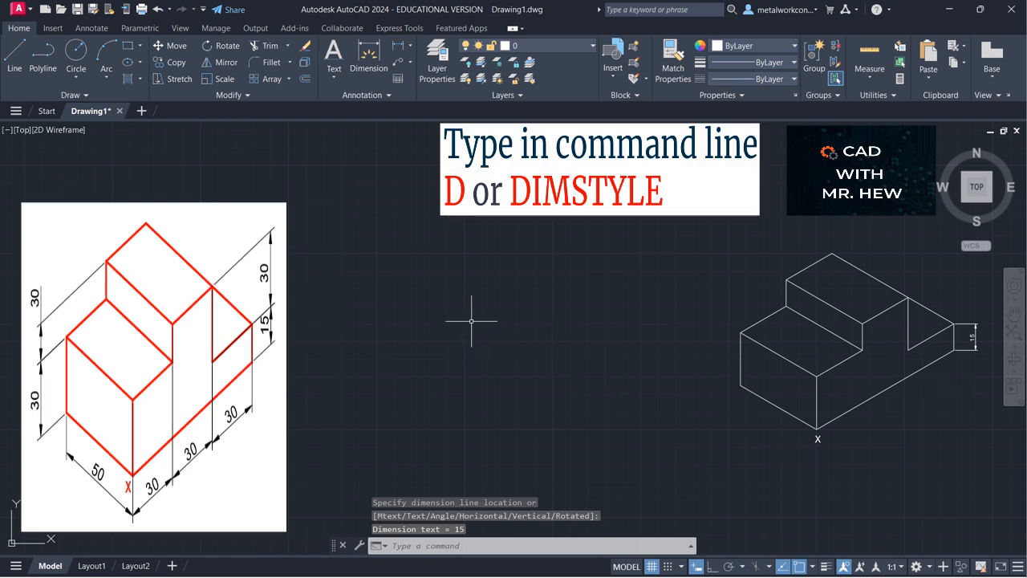
Step: Modify the ISO-25 dimension style to use a larger overall scale for dimension features
text(D)
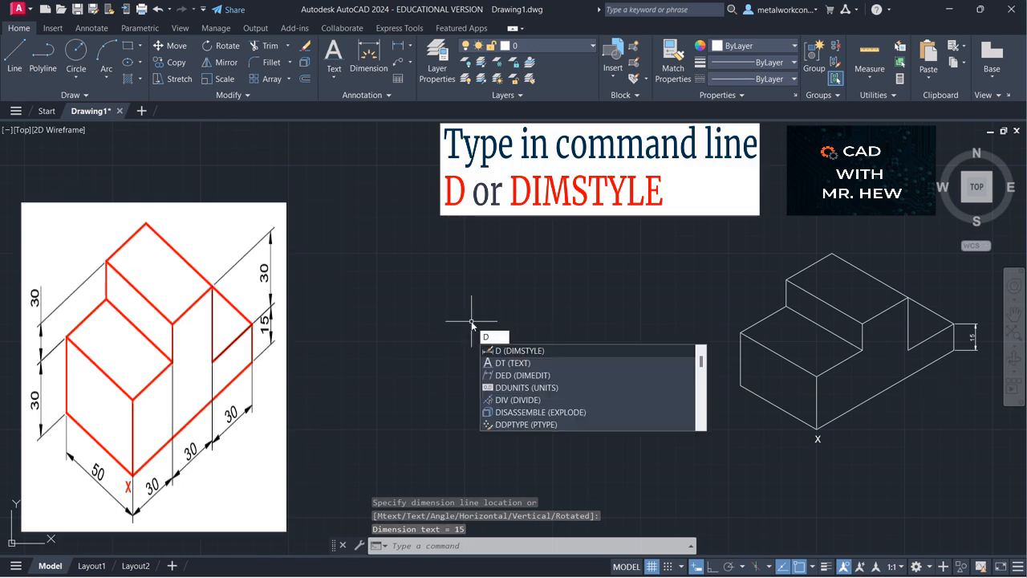
key(Return)
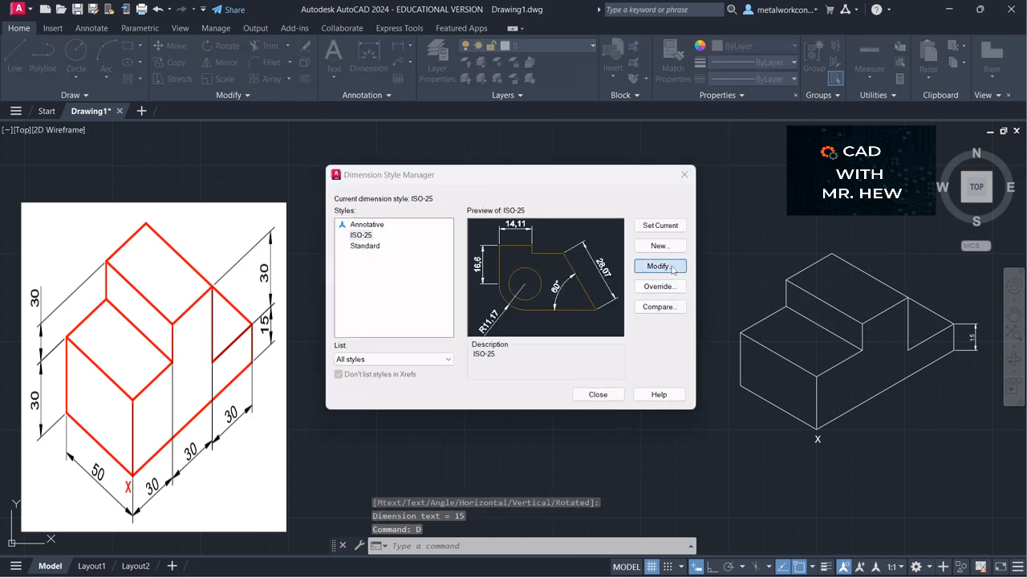
click(661, 266)
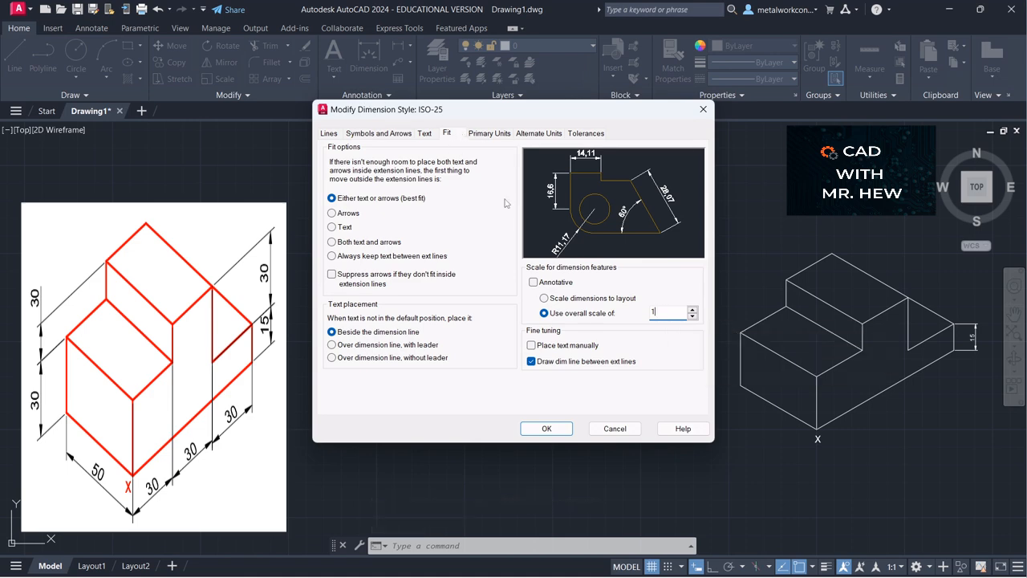
key(BackSpace)
click(547, 428)
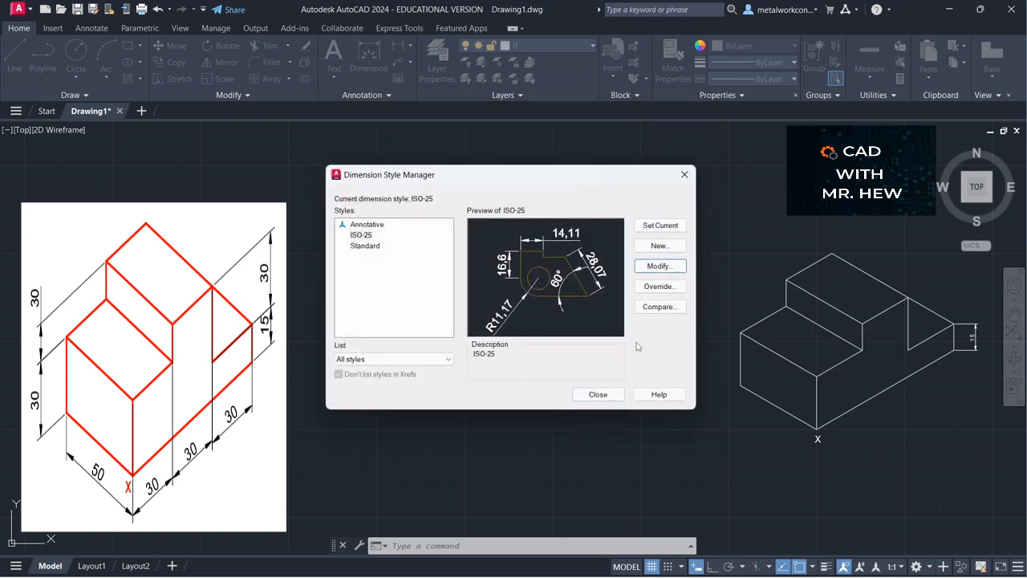
click(607, 400)
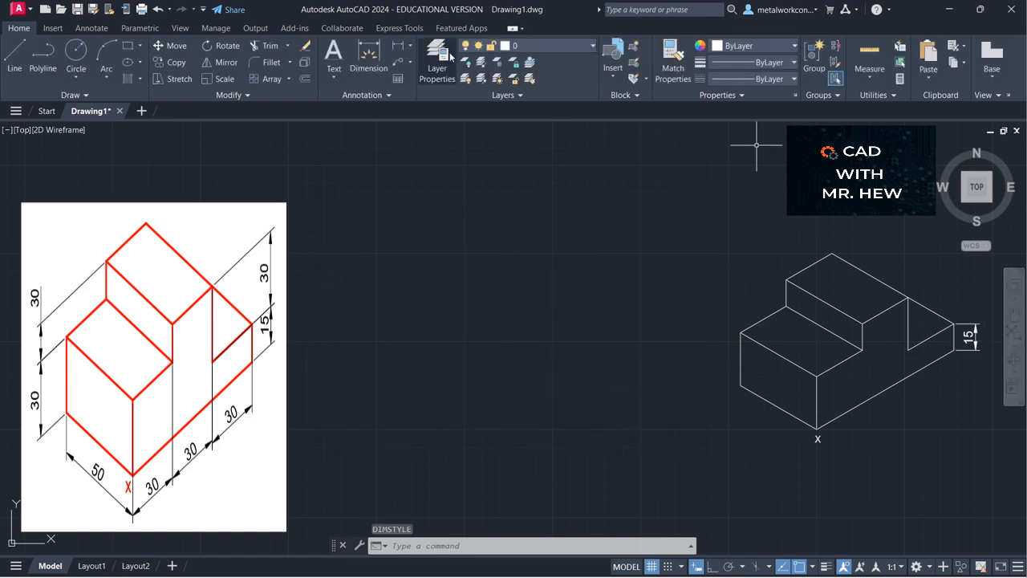
Step: Add a linear dimension to the raised block's vertical edge beside the slope, placed outside the 15 dimension
click(405, 50)
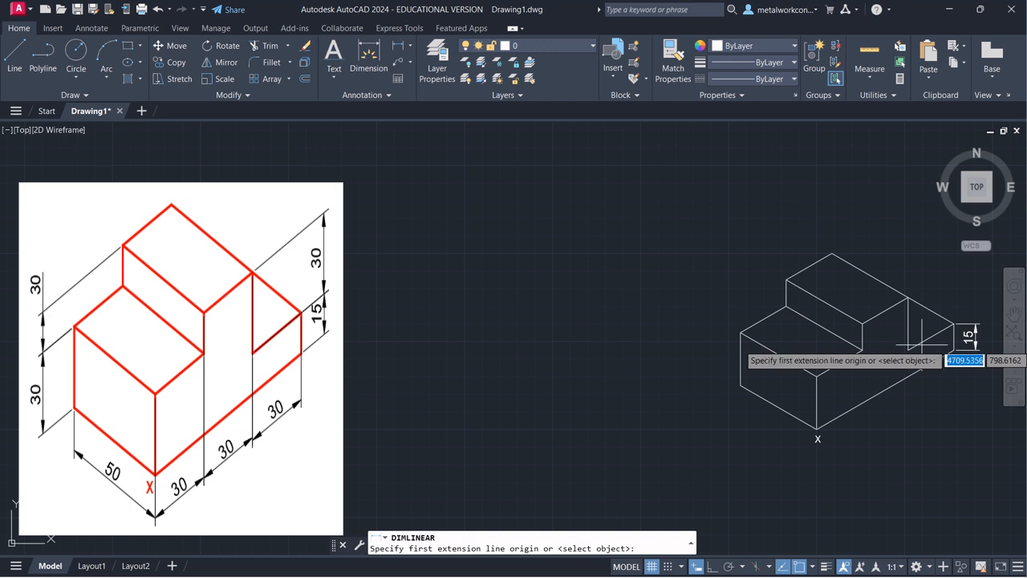
click(907, 350)
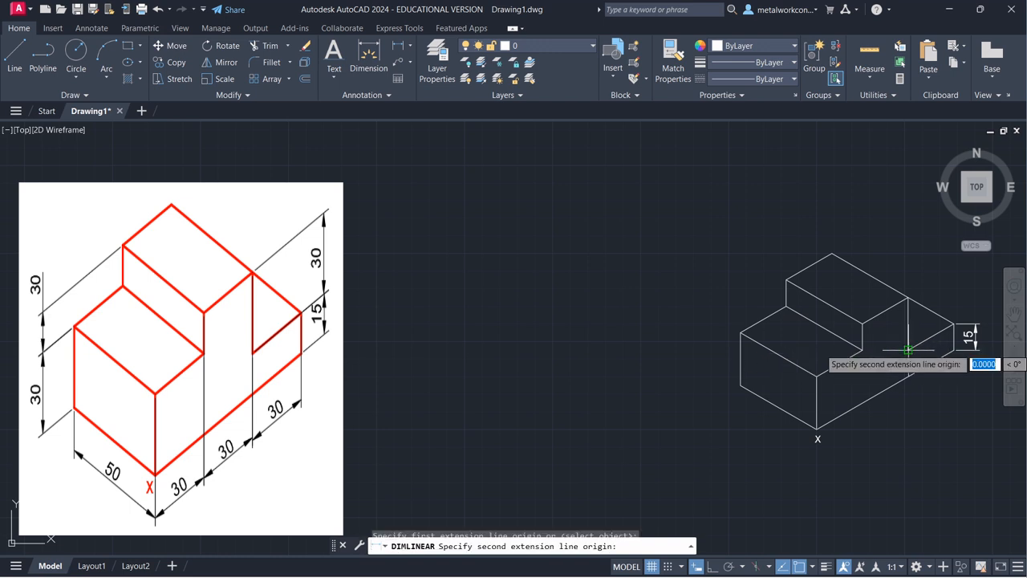
click(910, 281)
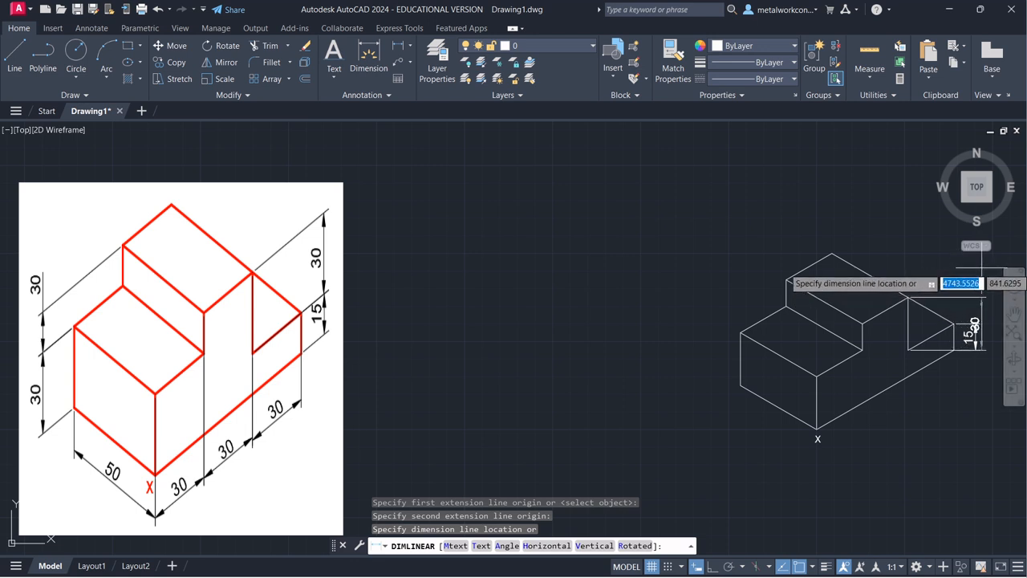
click(993, 267)
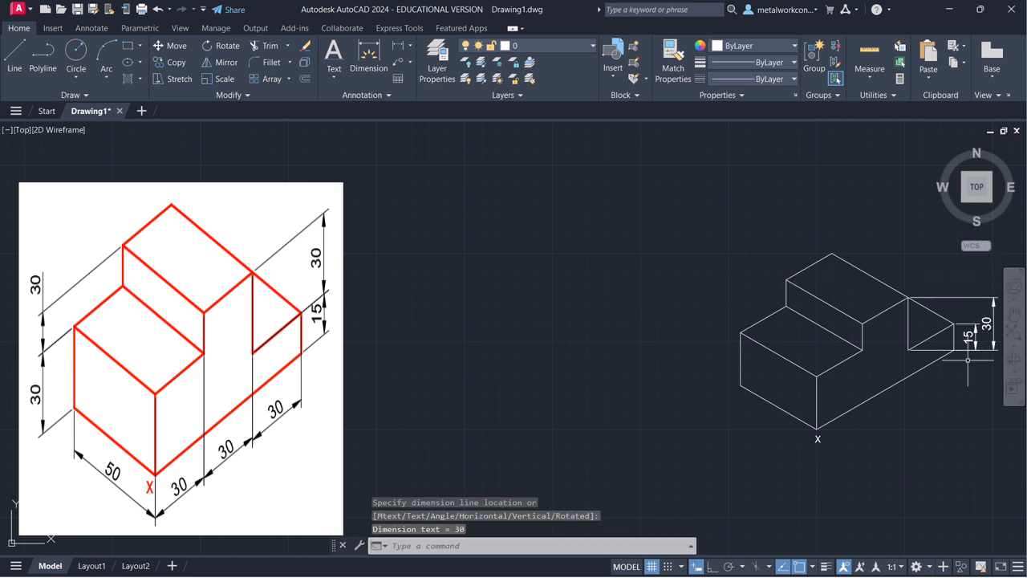
Step: Add a linear dimension to the lower block's outer vertical edge opposite the slope, placed outside the block
click(403, 50)
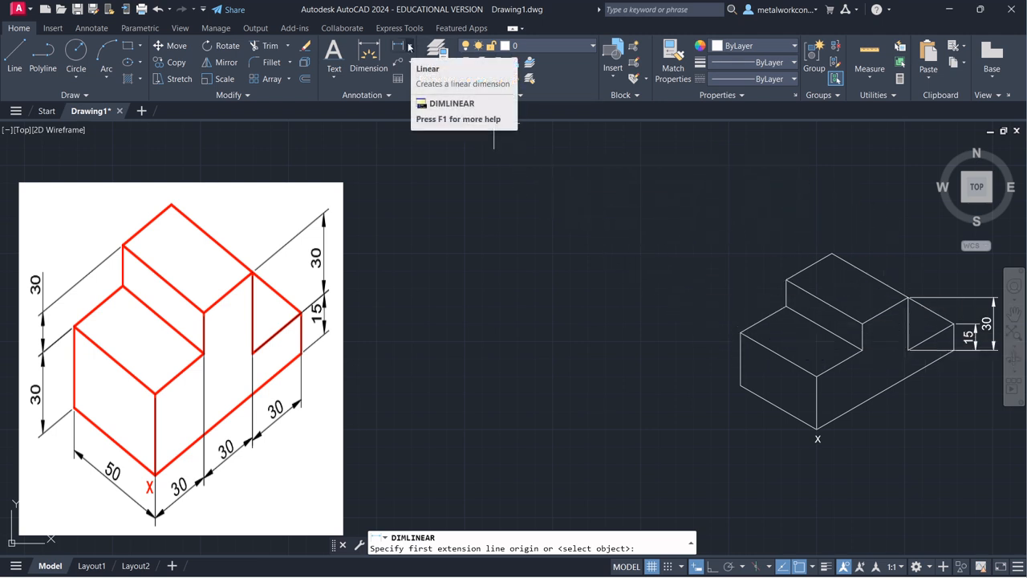
click(740, 385)
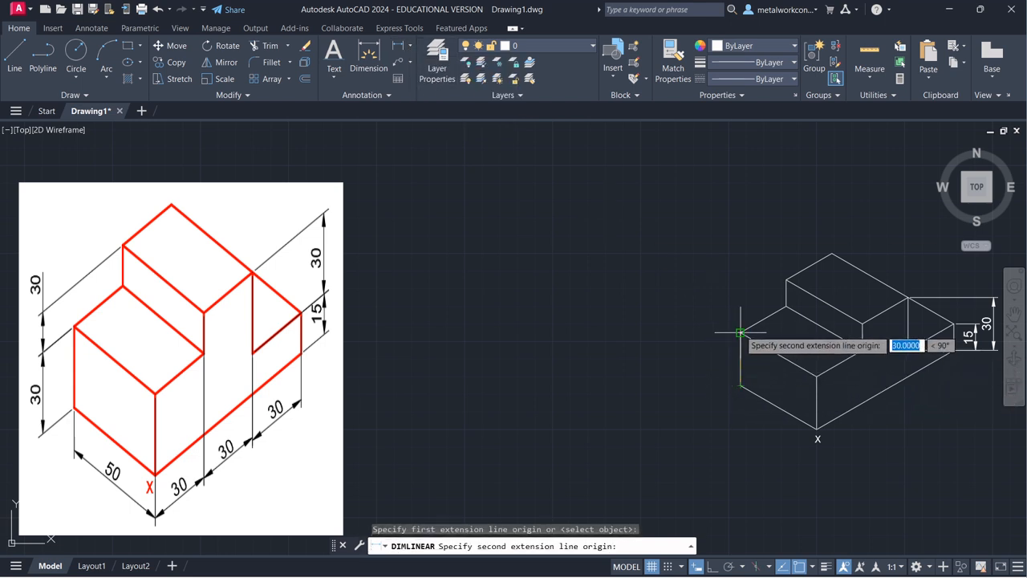
click(740, 332)
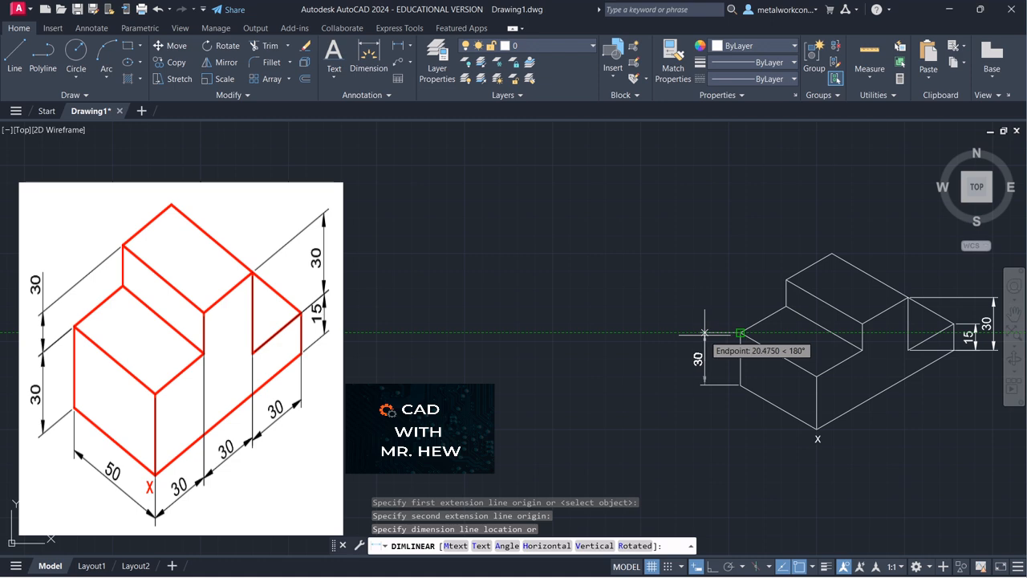
click(710, 331)
Step: Add a vertical linear dimension from the raised block's outer top corner to the lower block's outer top corner, placed above the previous dimension
key(Return)
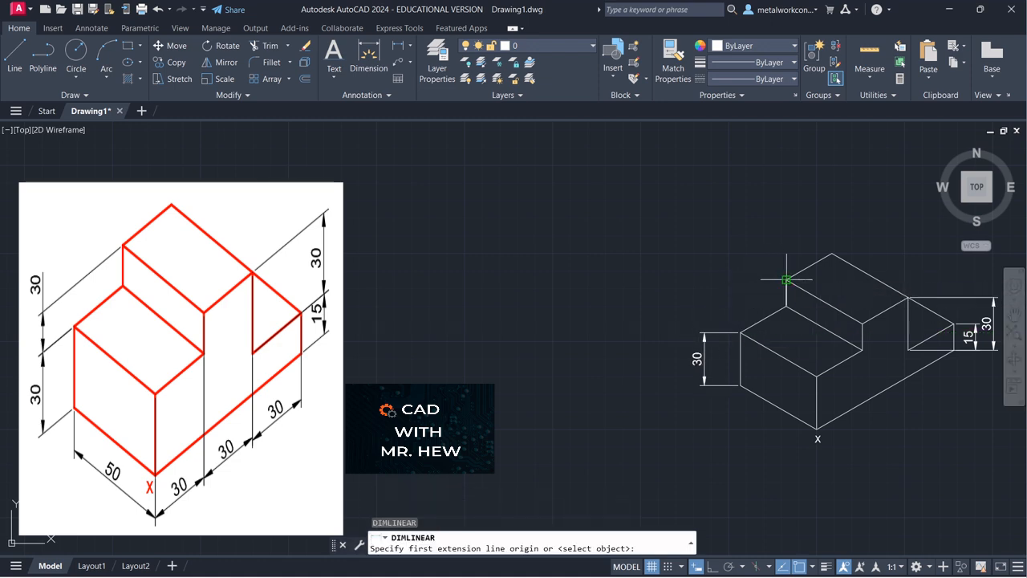
click(787, 280)
click(740, 332)
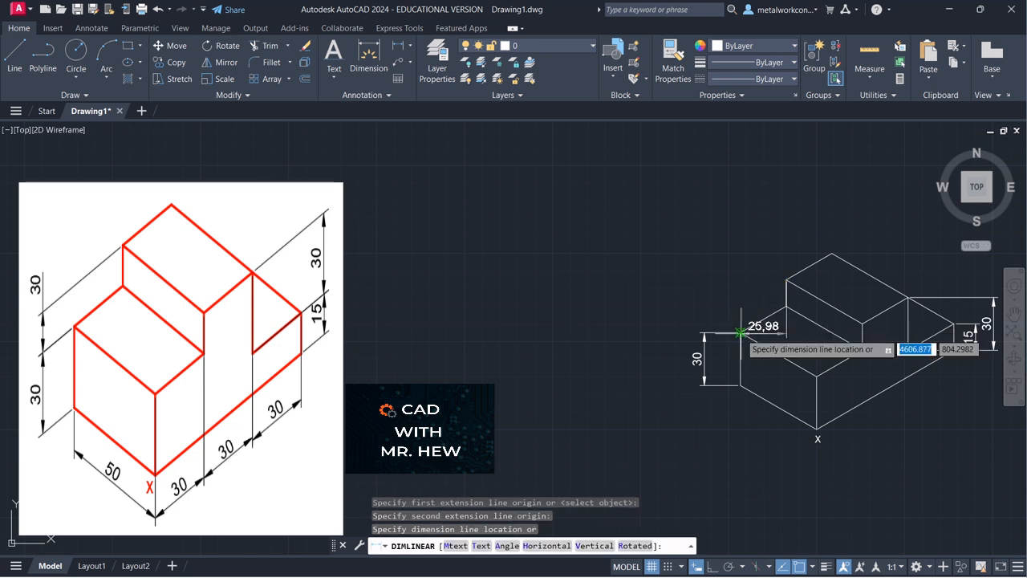
click(710, 313)
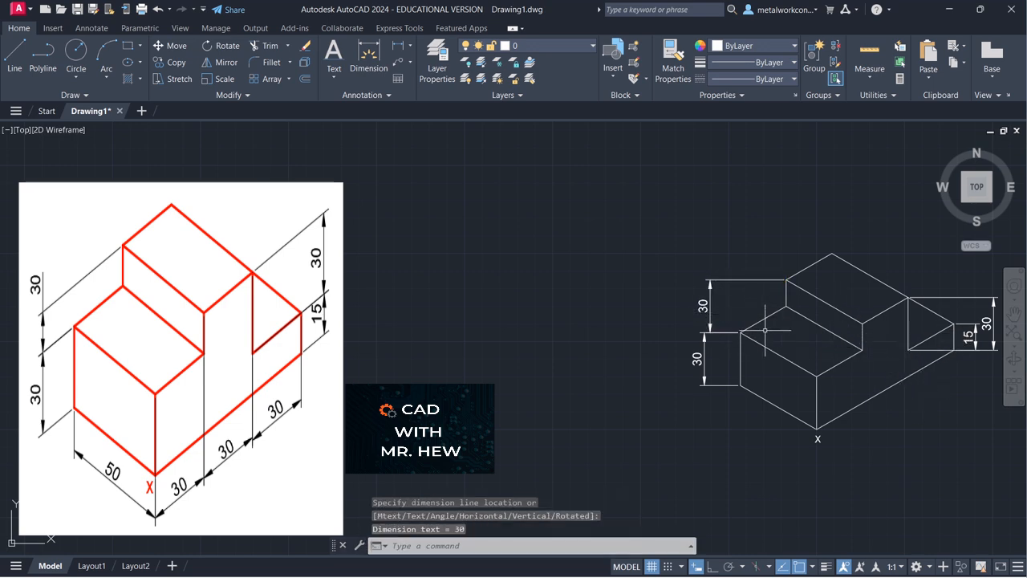
Step: Turn on snap and line up the dimension lines of the two stacked vertical 30 dimensions opposite the slope
click(668, 567)
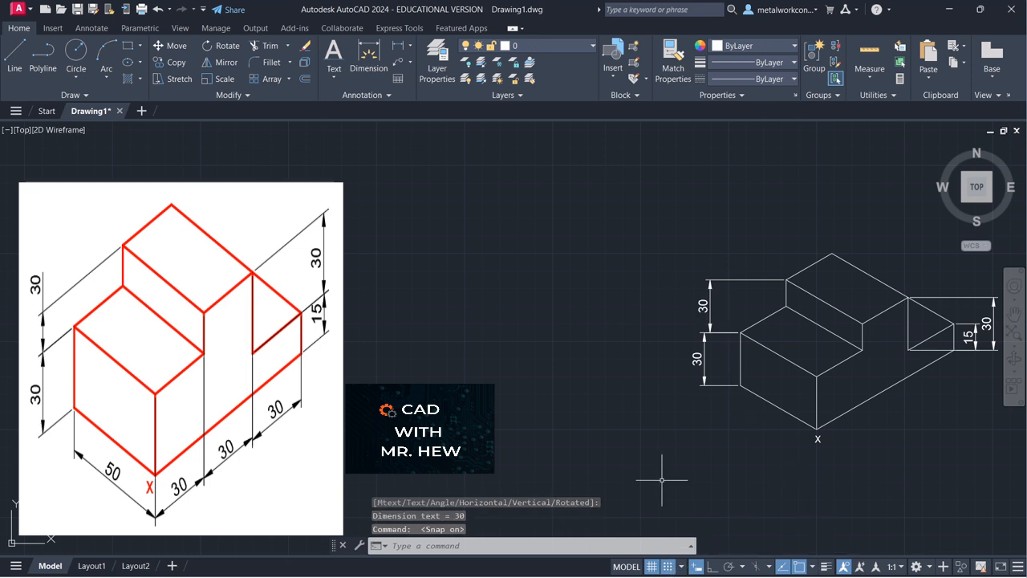
click(707, 306)
click(704, 306)
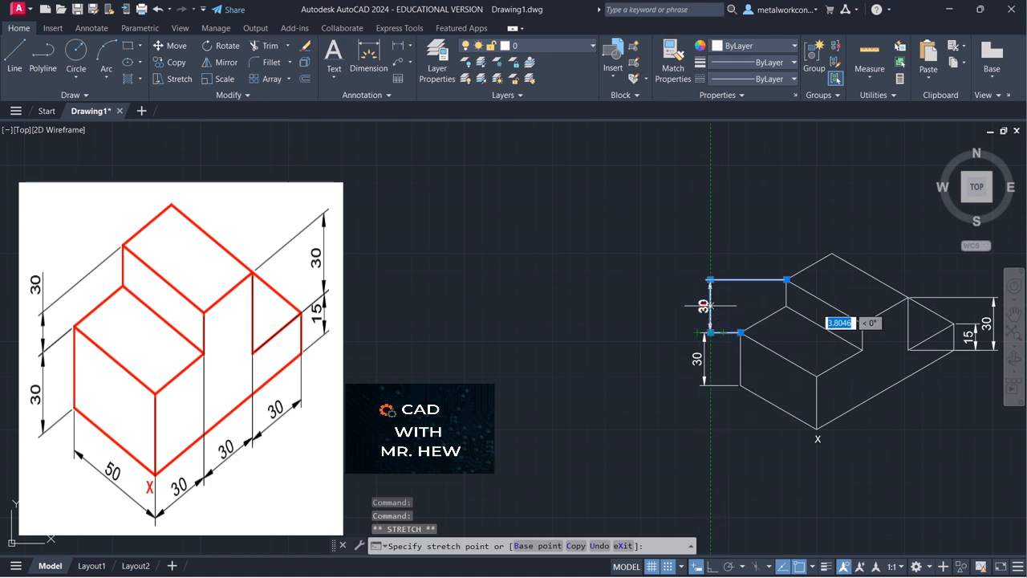
click(703, 306)
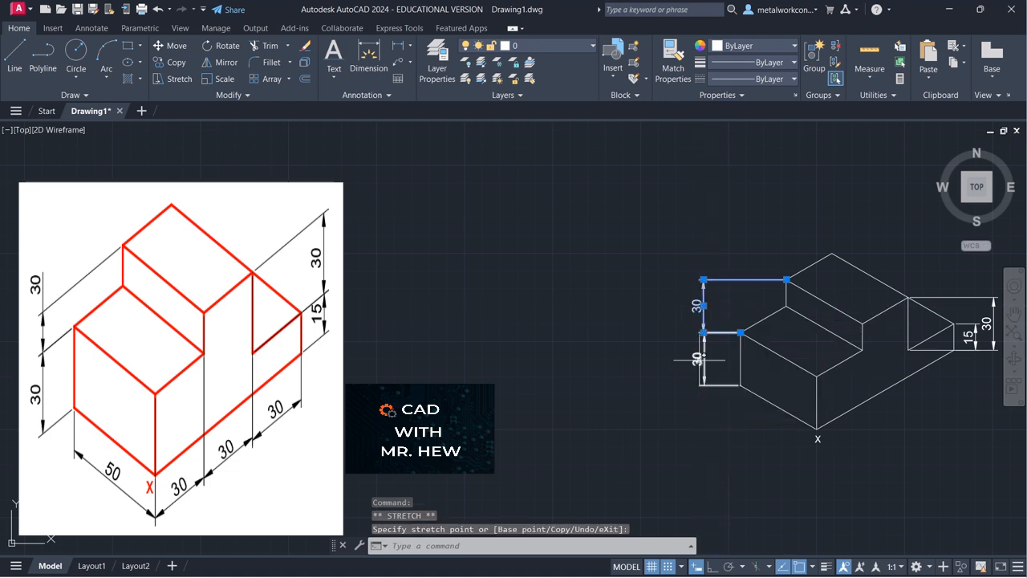
click(703, 360)
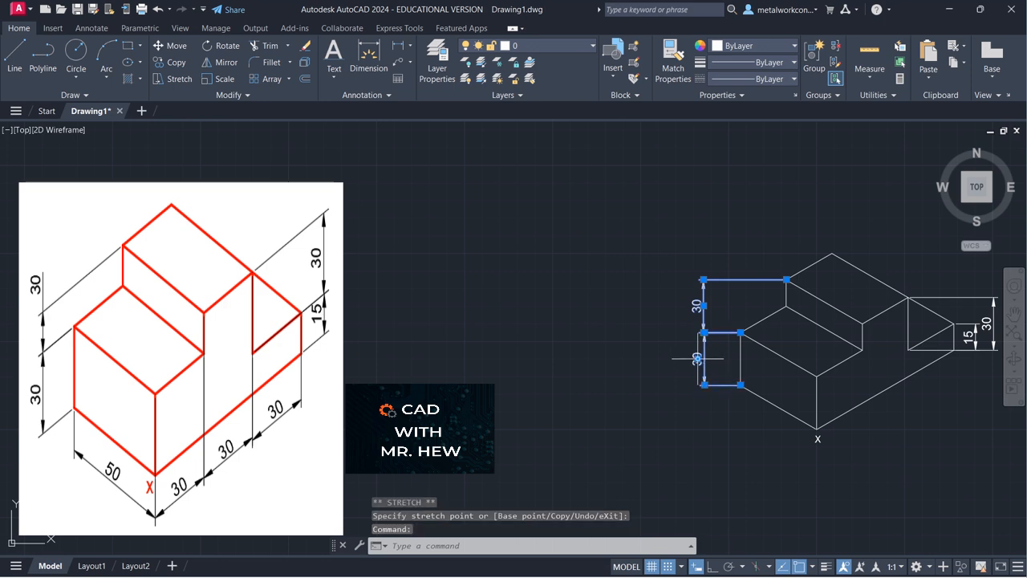
click(702, 358)
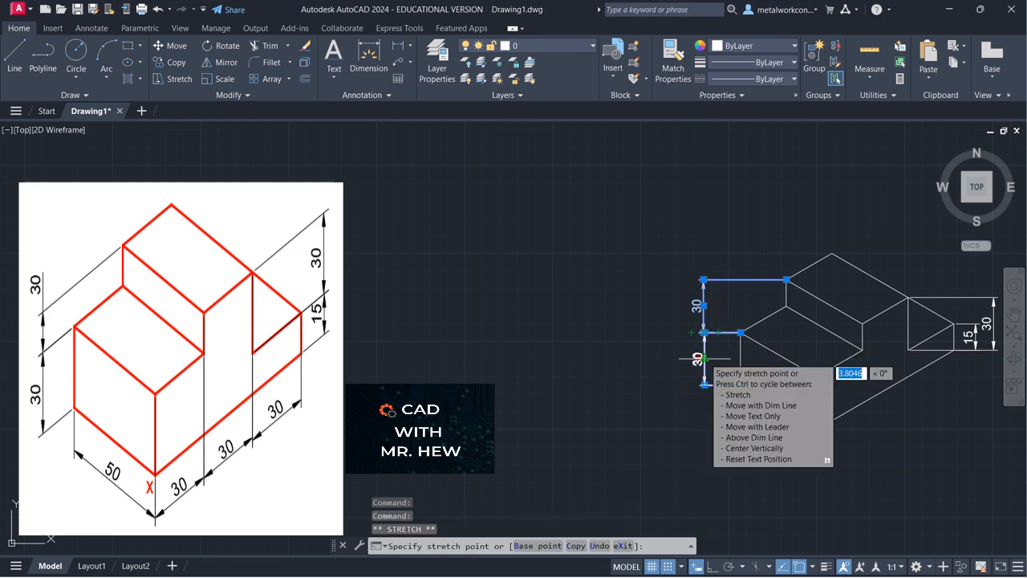
click(705, 359)
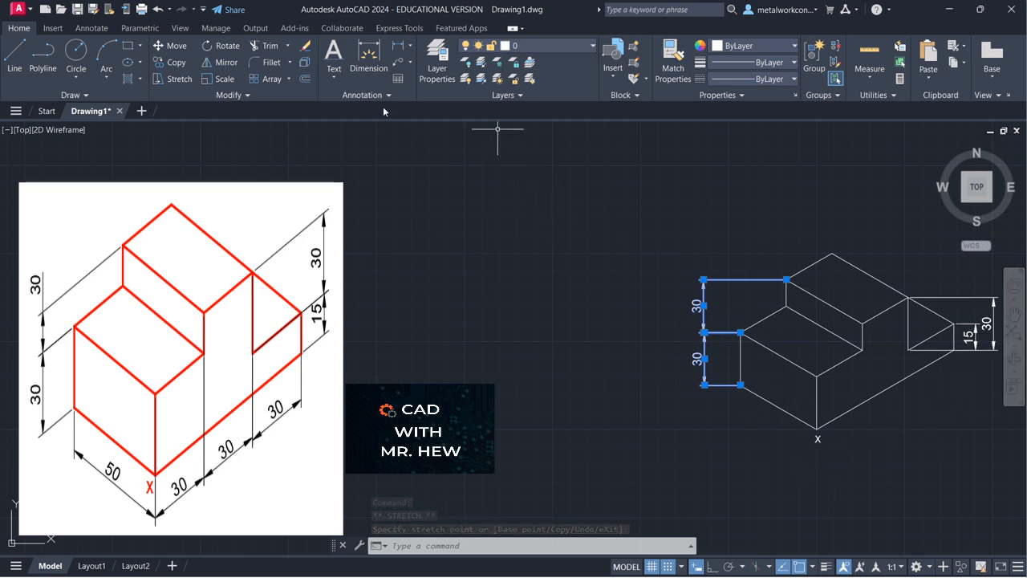
Step: Turn off snap and add an aligned dimension to the bottom edge from the outer corner to X, placed below the block
click(410, 50)
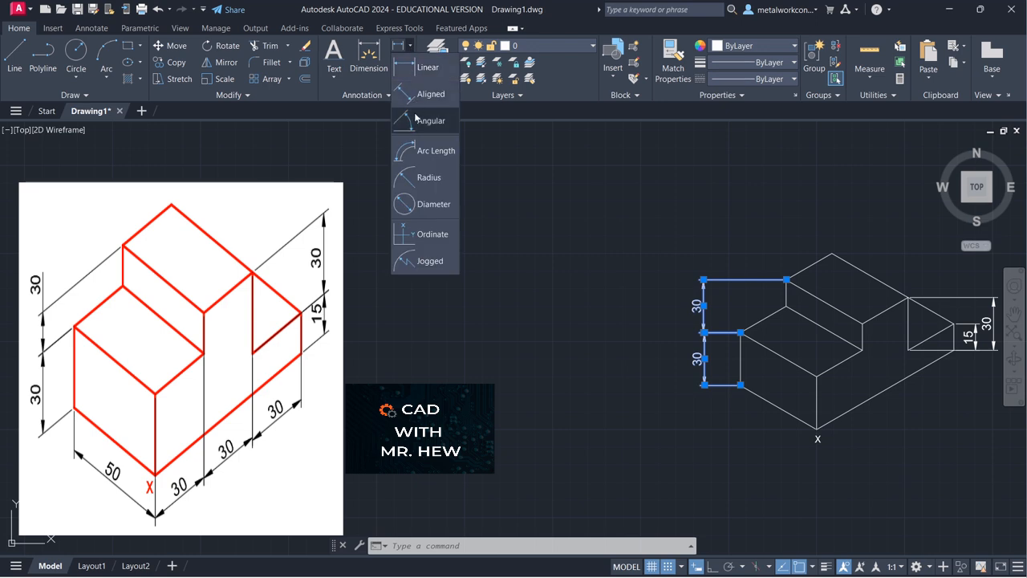
click(422, 121)
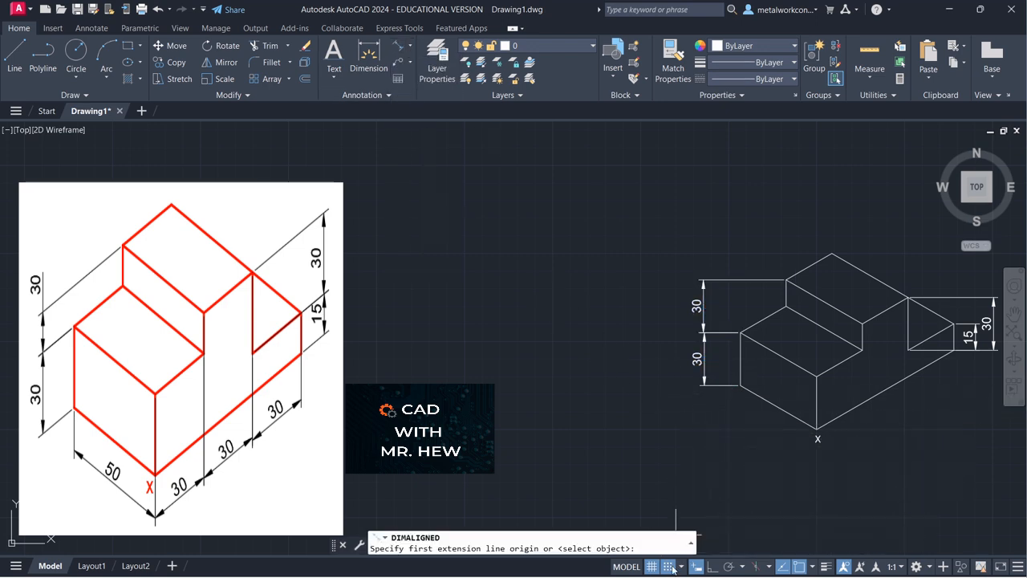
click(672, 565)
click(739, 386)
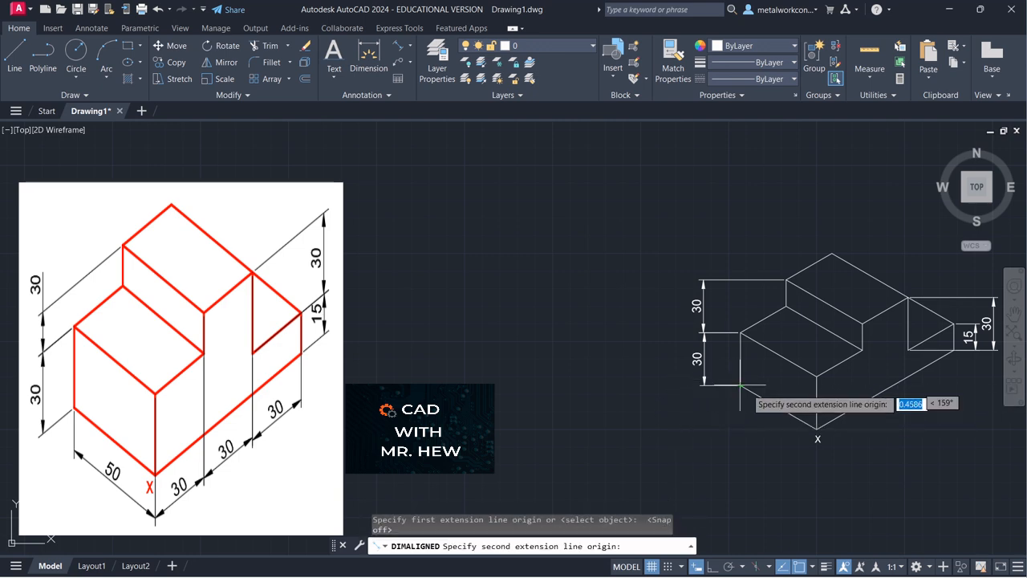
click(817, 429)
click(804, 460)
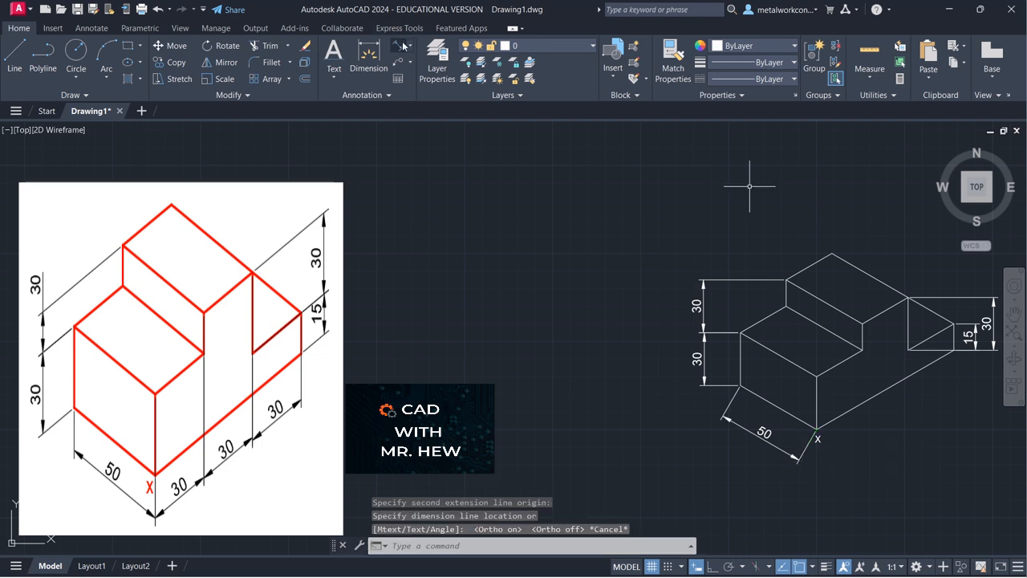
Step: Add an aligned dimension to the lower step's top edge above X, turning on snap to place it below the block
click(398, 47)
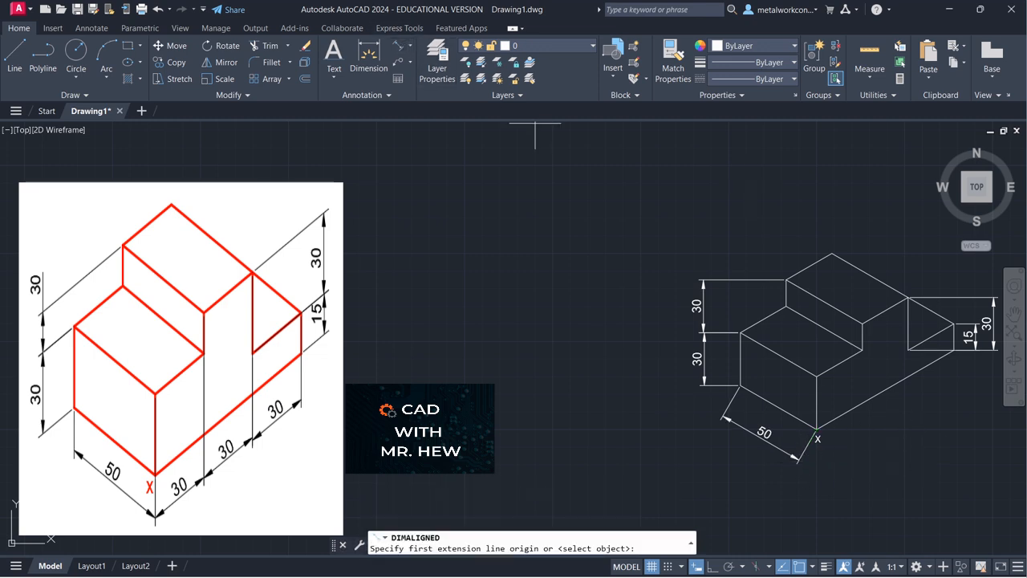
click(816, 375)
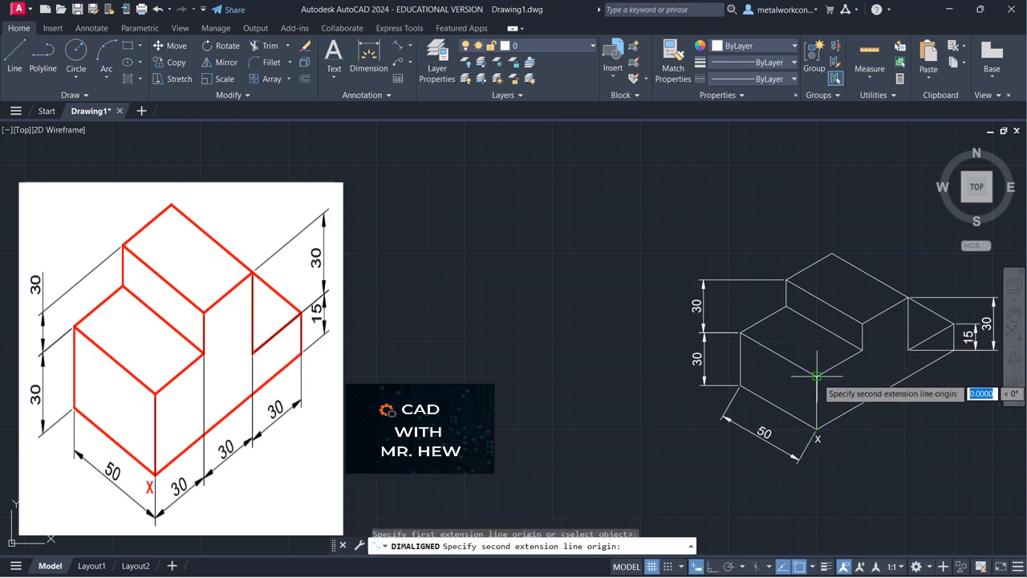
click(863, 350)
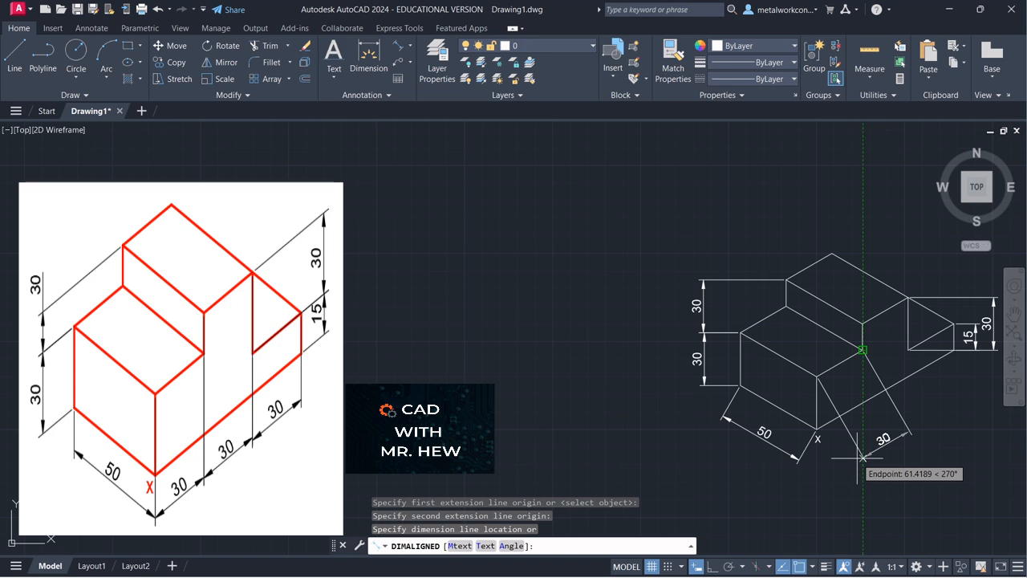
click(673, 532)
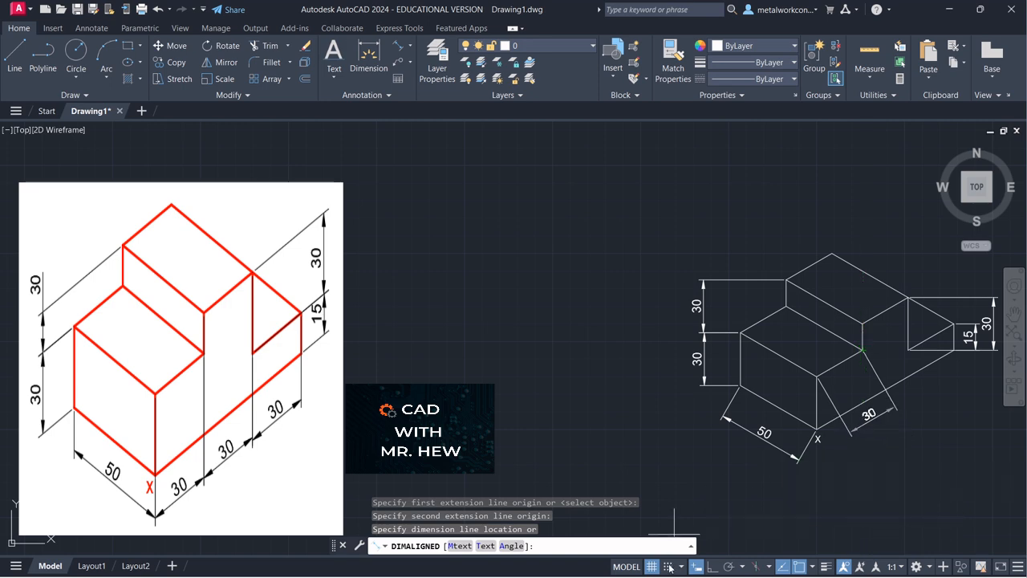
click(667, 566)
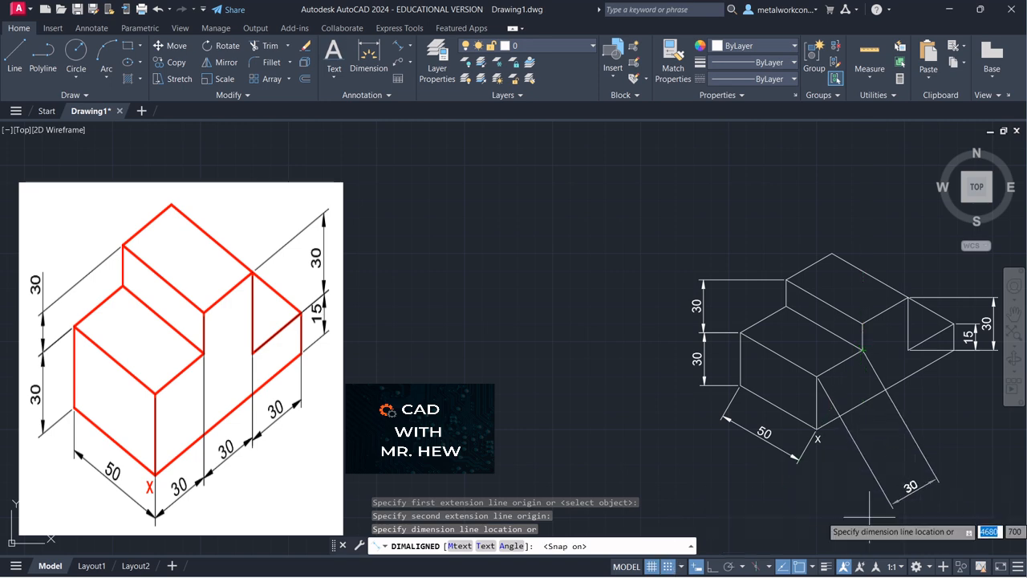
click(852, 446)
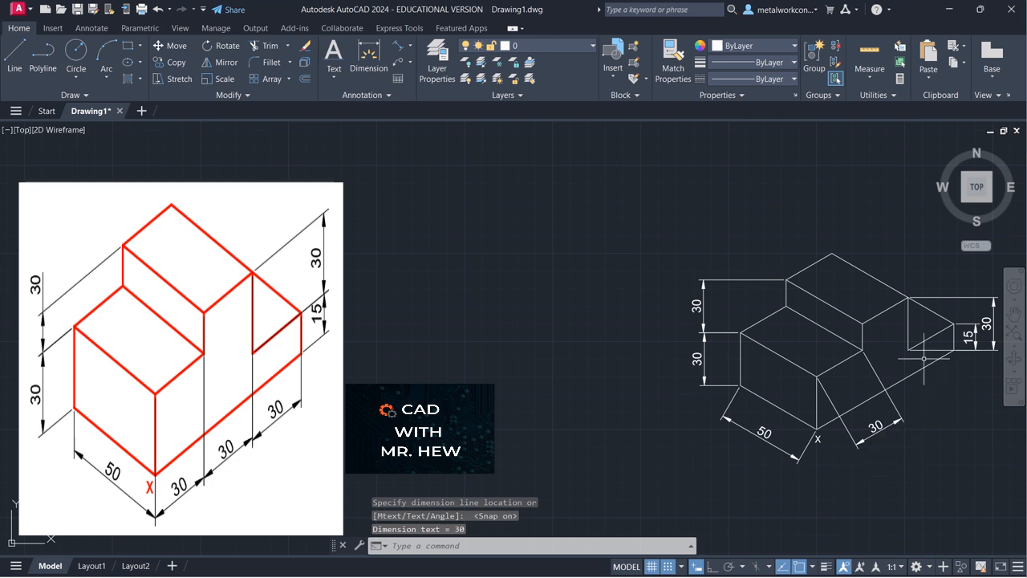
Step: Add an aligned dimension to the raised block's top edge, picking its ends with snap off and placing it below the block with snap on
click(398, 45)
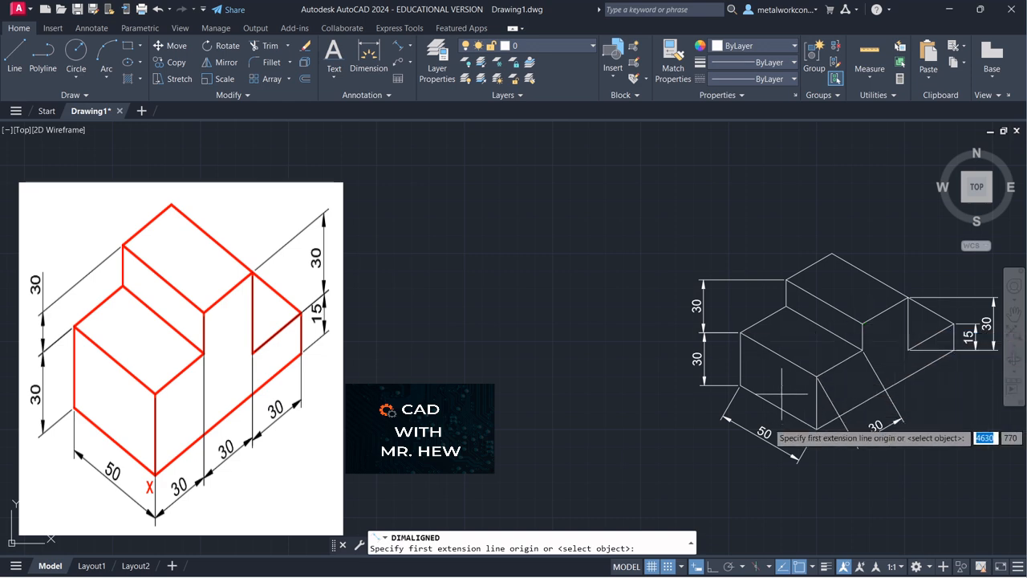
click(667, 568)
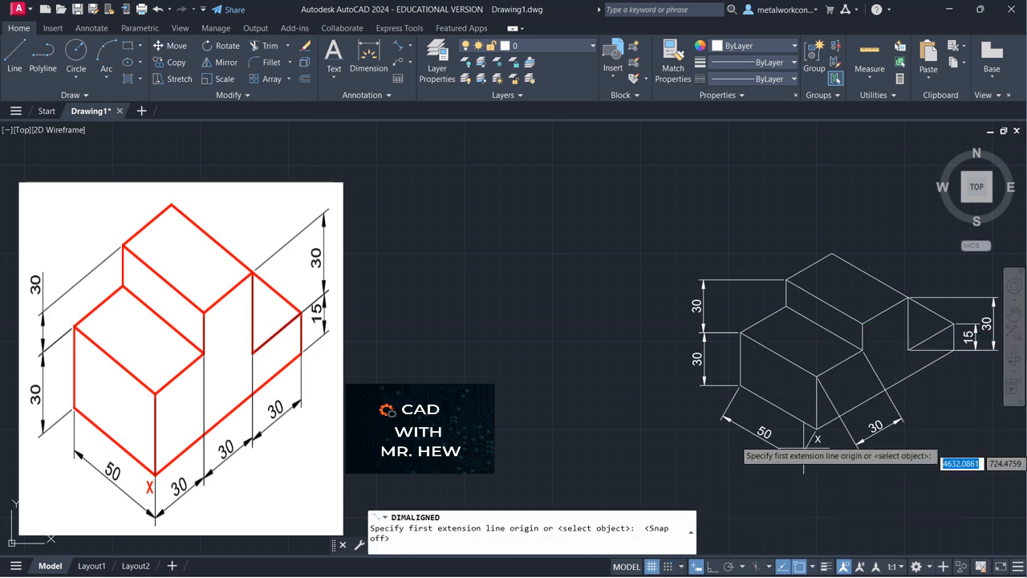
click(863, 325)
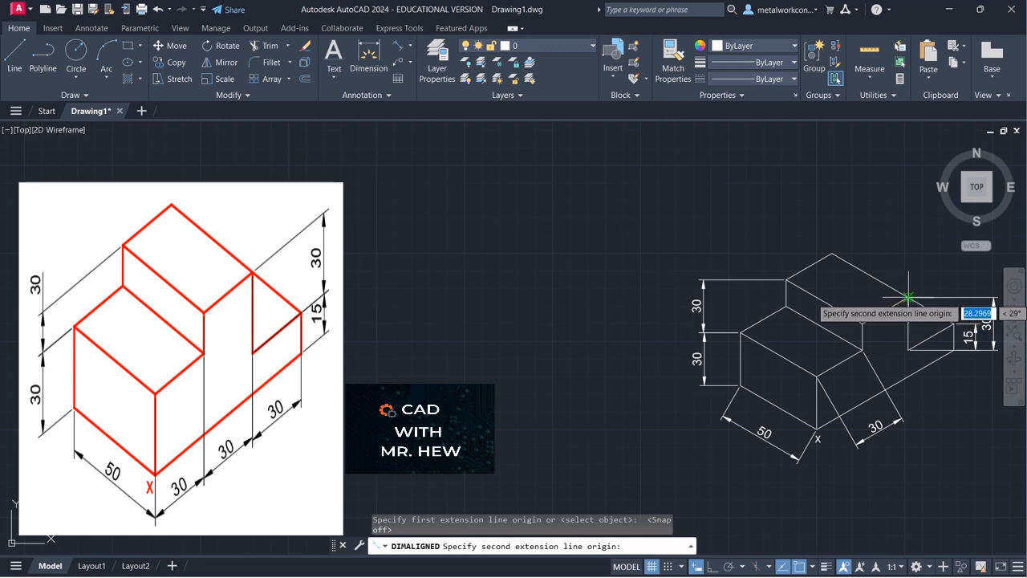
click(908, 298)
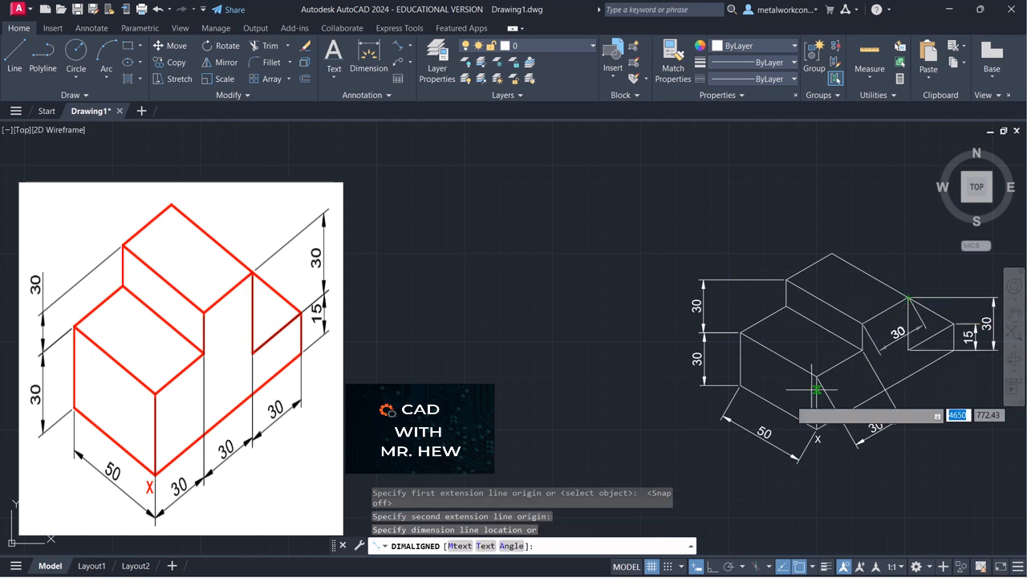
click(931, 383)
click(668, 567)
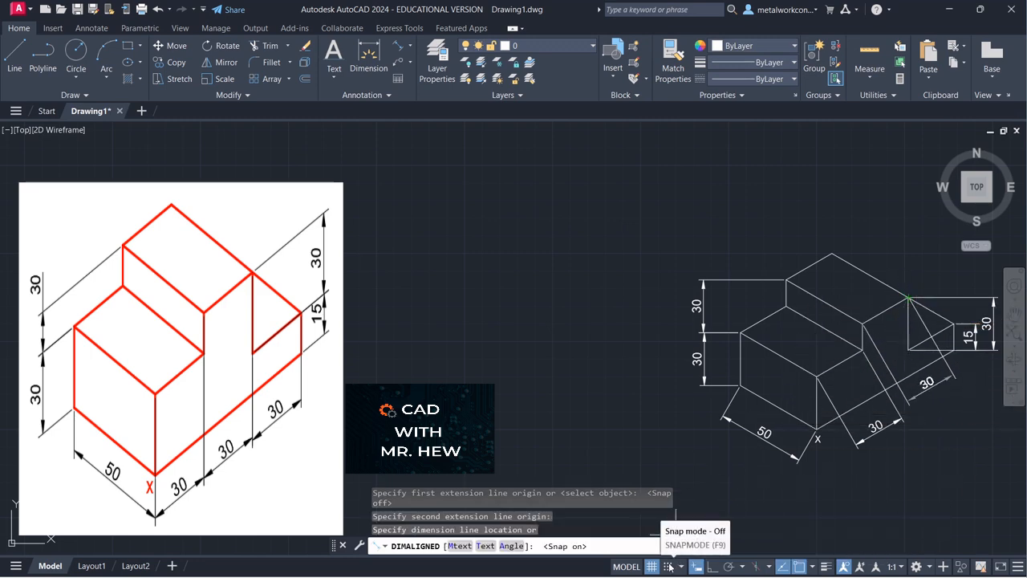
click(915, 413)
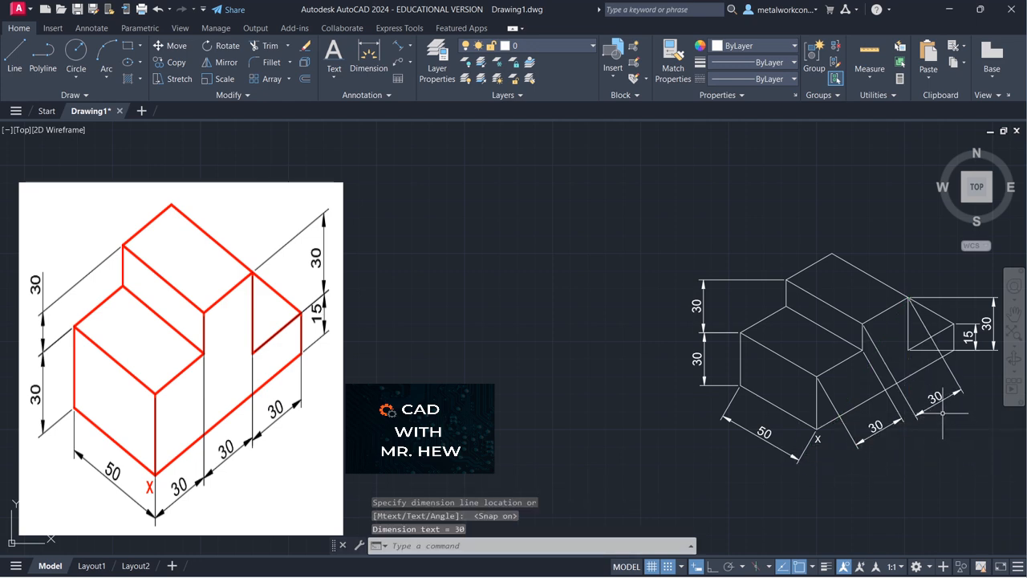
Step: Add an aligned dimension from the foot of the raised block's vertical edge to the slope's low top corner, placed with snap on below the block
click(401, 48)
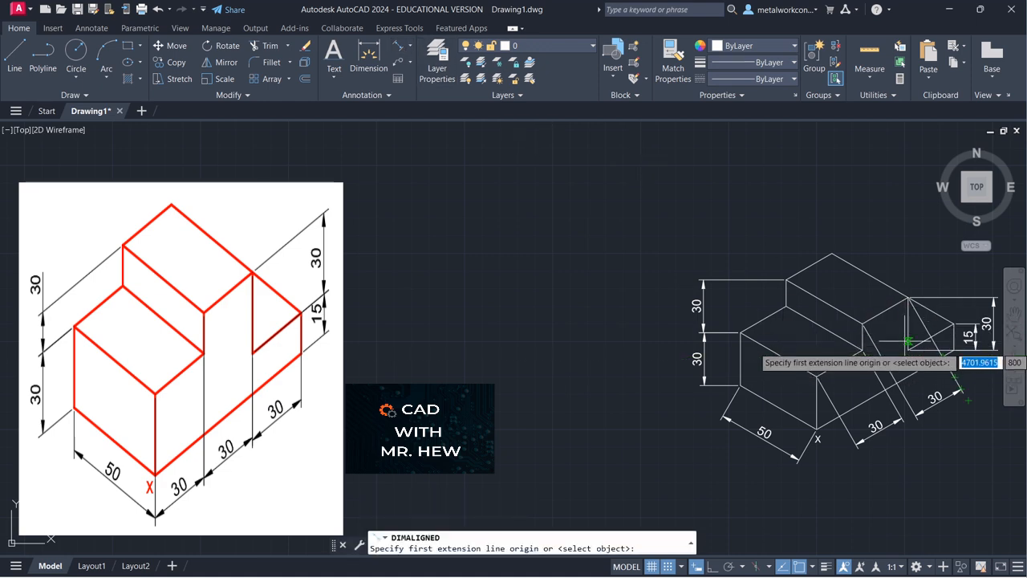
click(669, 568)
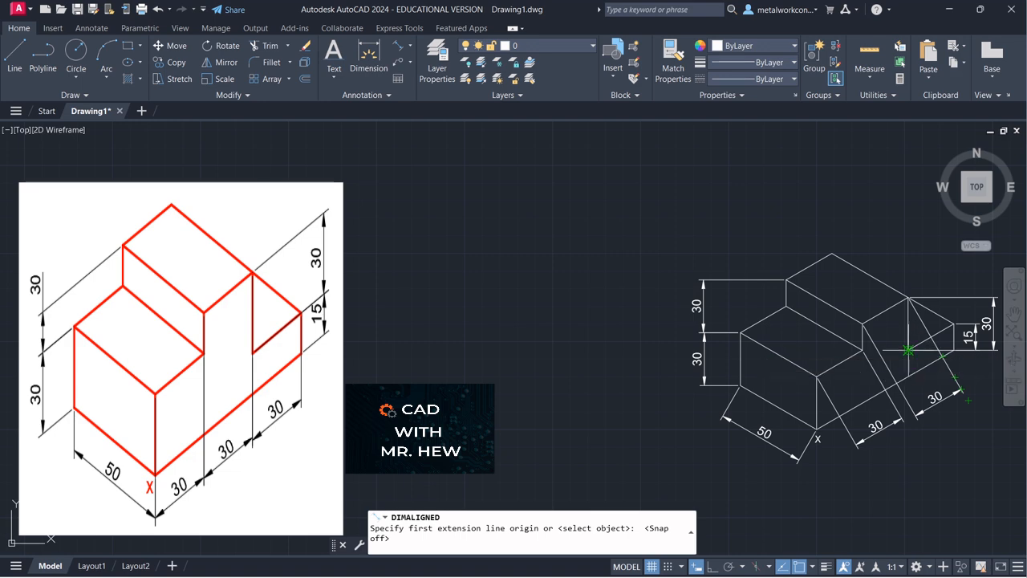
click(910, 348)
click(953, 325)
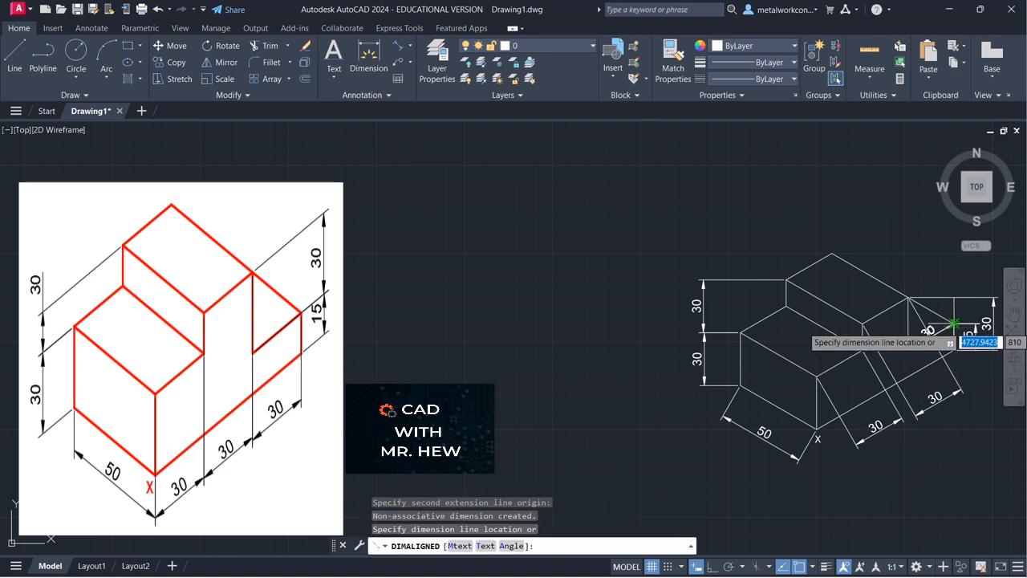
click(945, 371)
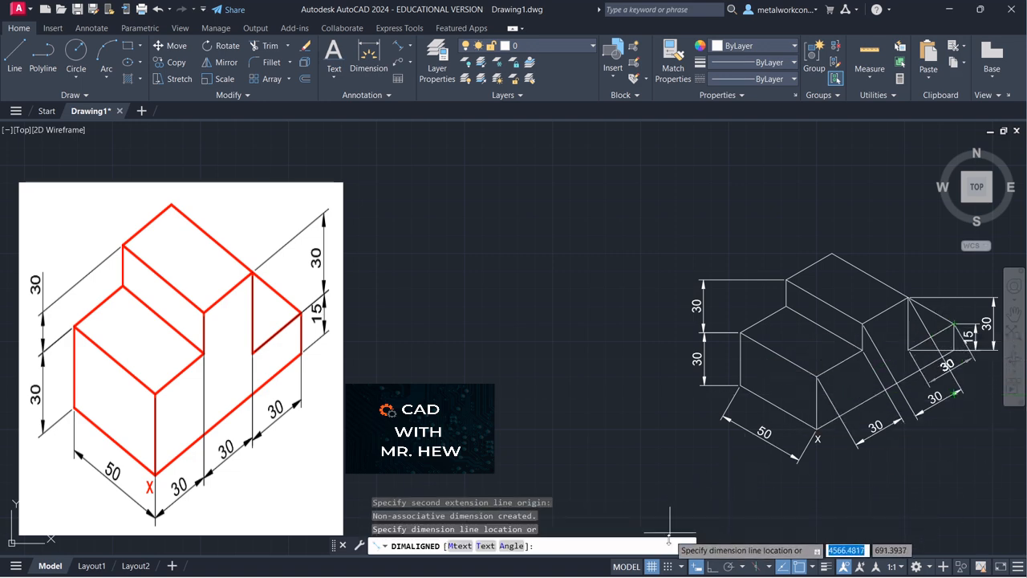
click(671, 566)
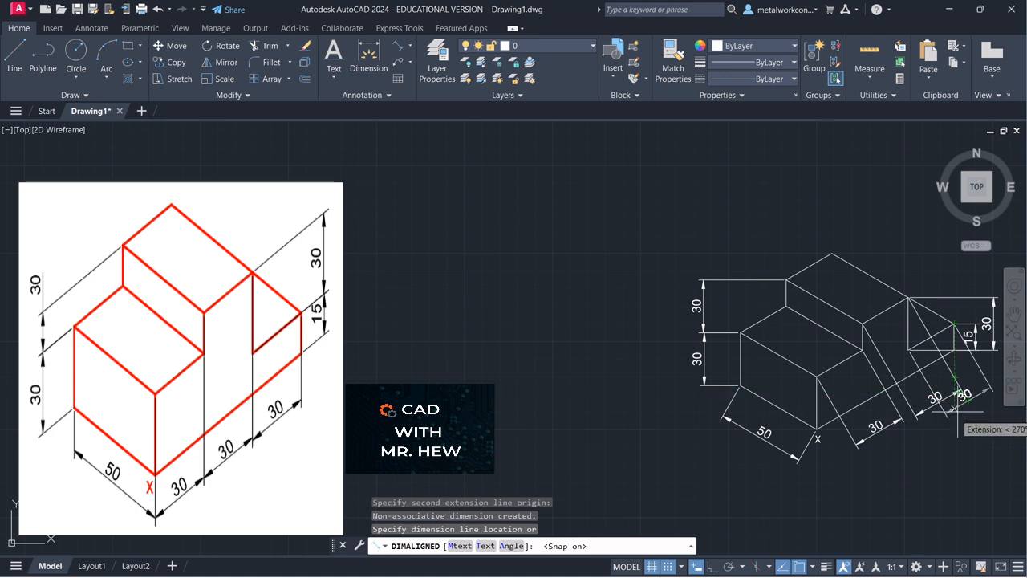
click(954, 405)
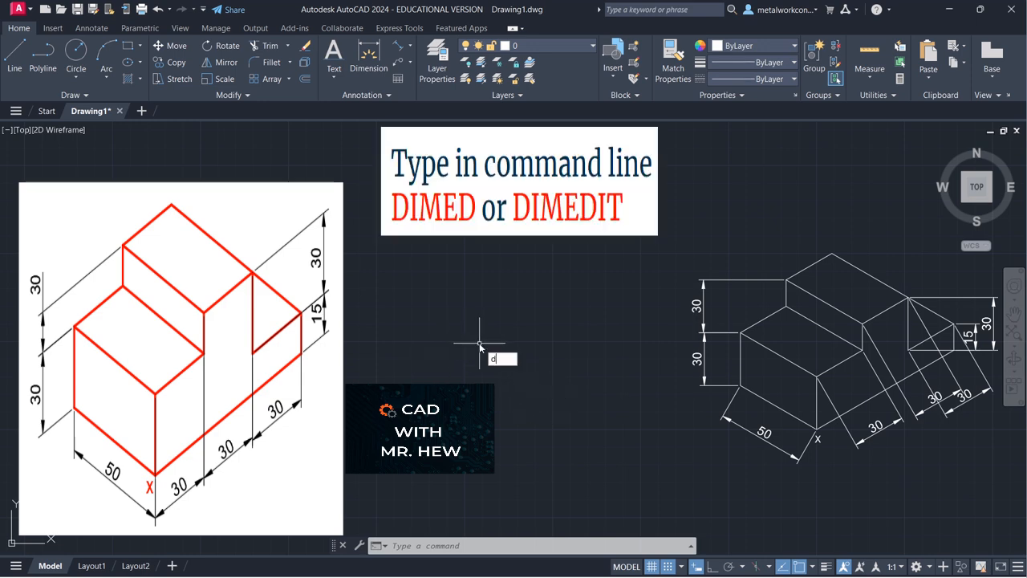
Step: Start the DIMEDIT command for editing the dimensions
text(m)
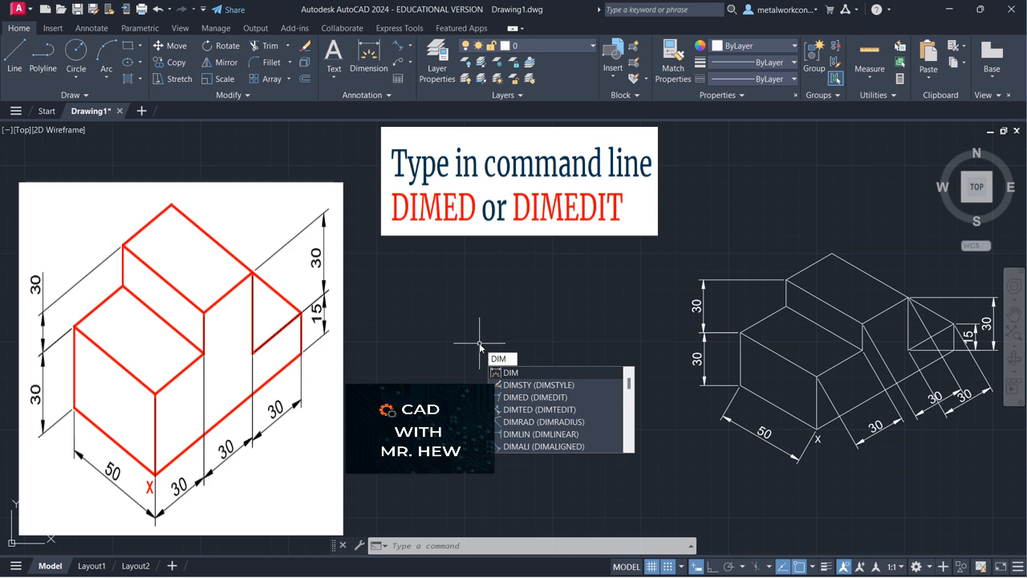
click(523, 397)
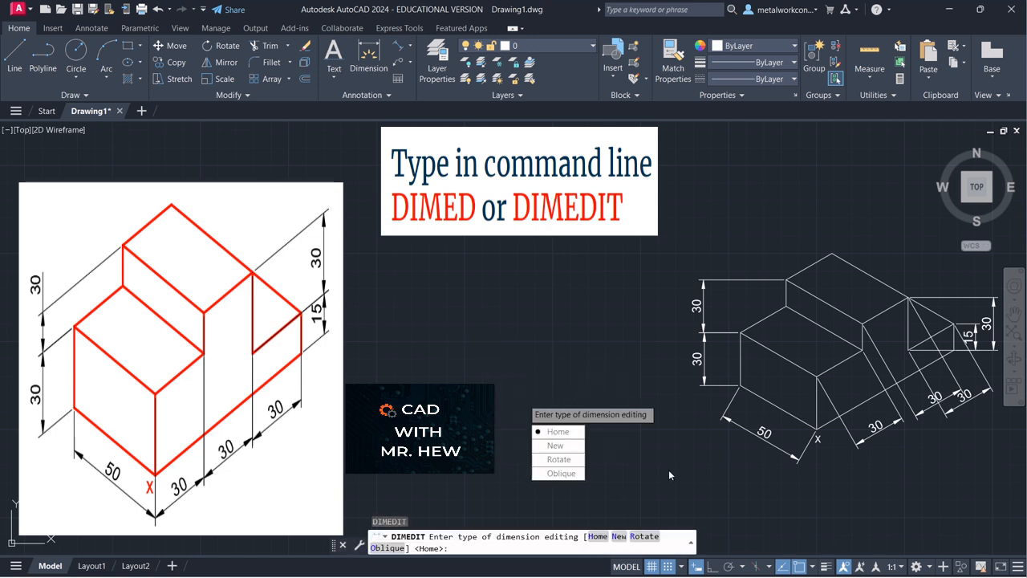